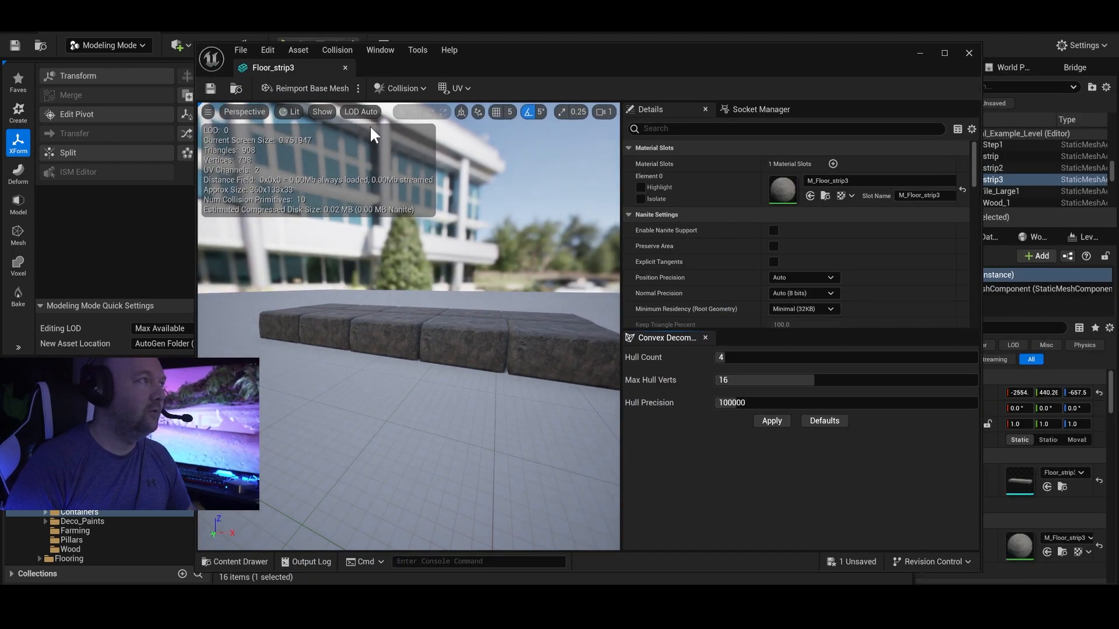
Display the simple collision of the Floor_strip3 mesh in its preview.
click(325, 112)
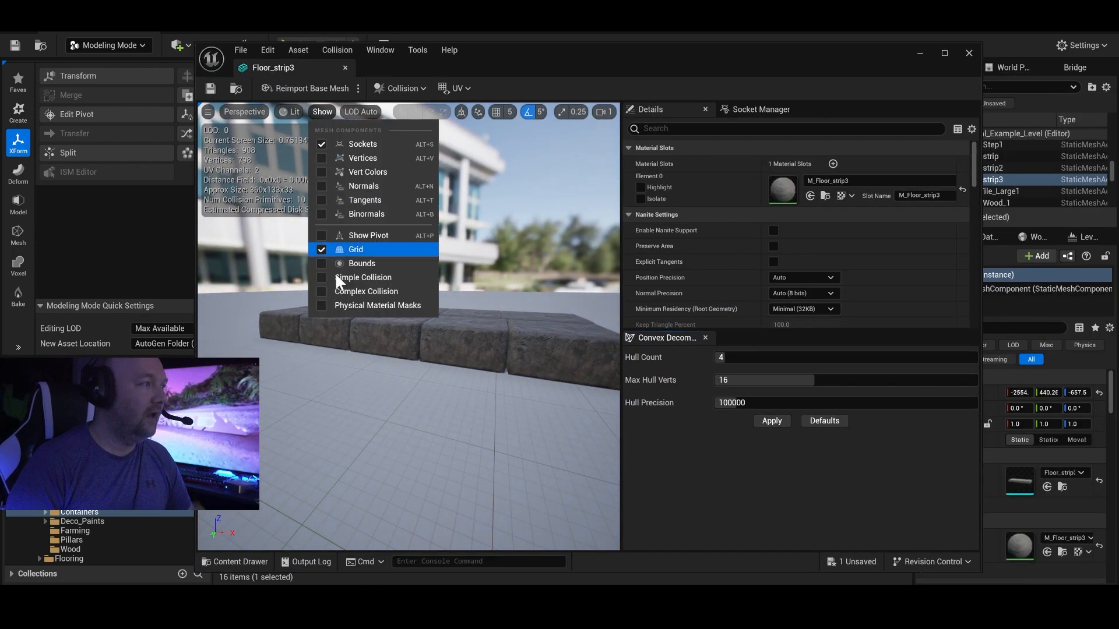
click(320, 278)
right_drag(578, 299, 600, 315)
key(a)
mouse_move(545, 280)
right_down()
mouse_move(574, 290)
mouse_move(545, 280)
right_up()
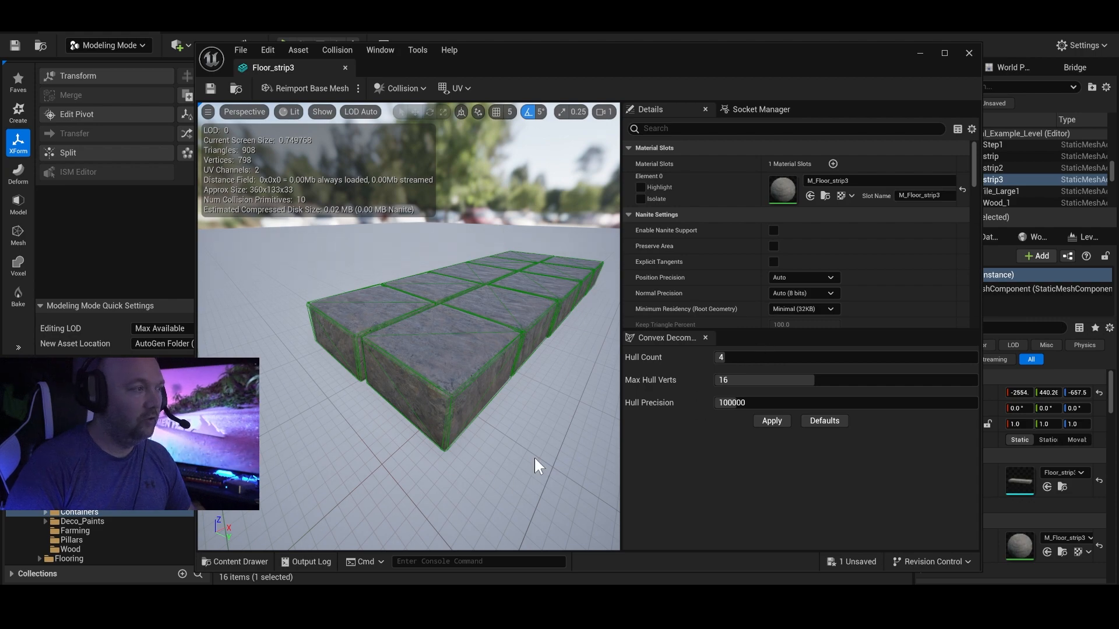
Examine the simple collision hulls around the individual blocks of the floor strip from several sides.
key(d)
right_drag(544, 270, 432, 263)
key(w)
key(s)
key(d)
drag(431, 264, 420, 266)
key(a)
right_drag(420, 265, 434, 266)
key(a)
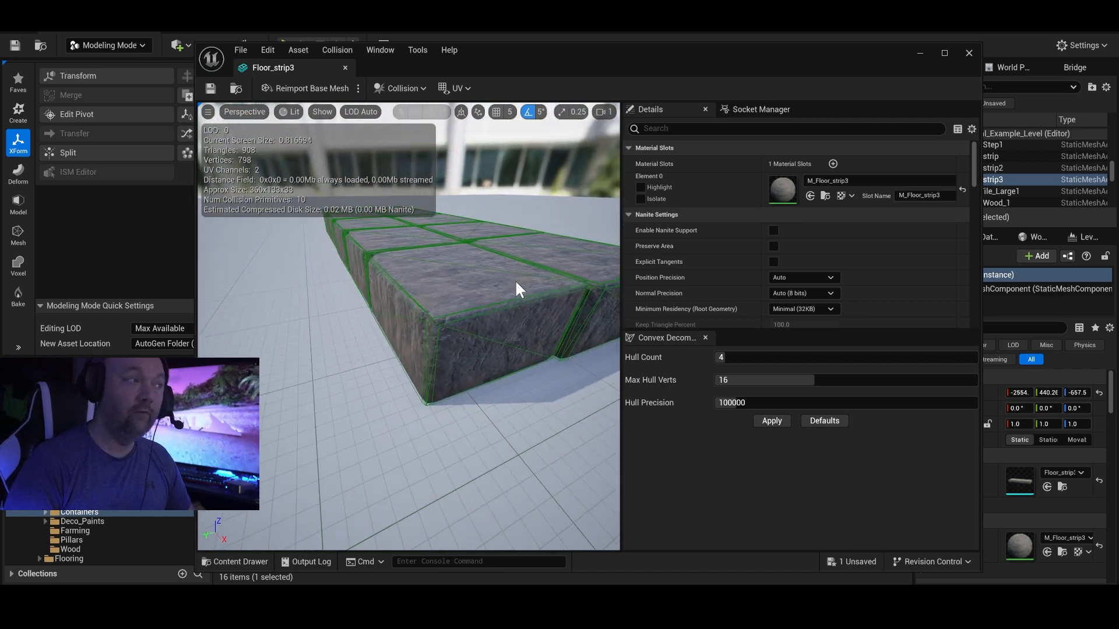
key(e)
right_drag(434, 266, 579, 259)
key(d)
key(w)
key(s)
key(a)
key(w)
key(a)
key(a)
key(s)
right_drag(490, 223, 508, 221)
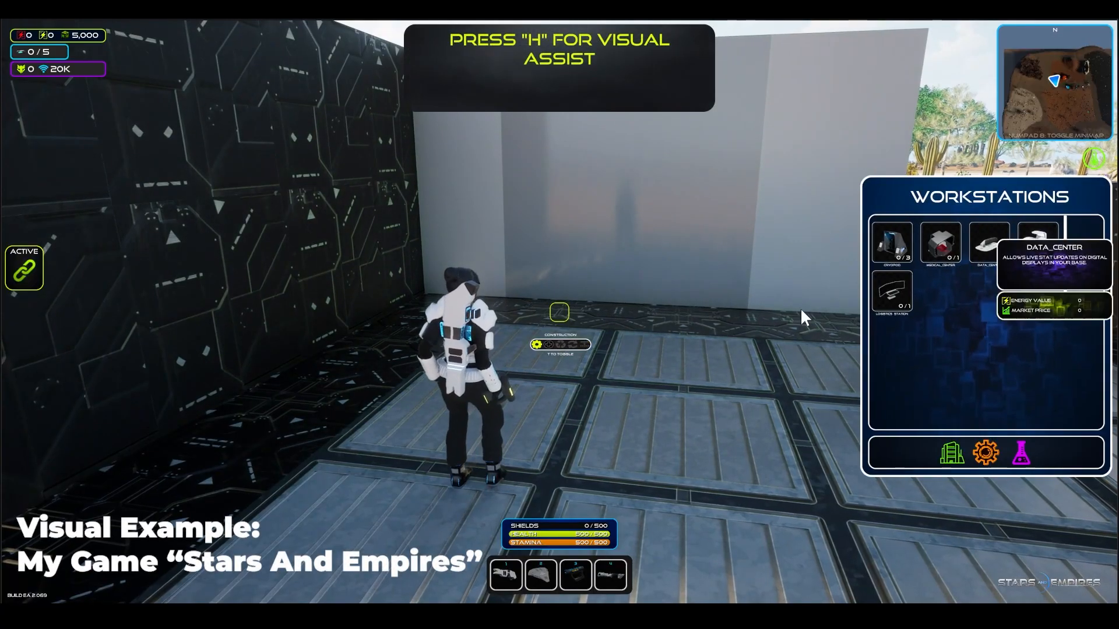
In the game Stars And Empires, place and build a Data Center workstation on the base floor.
click(989, 243)
click(615, 346)
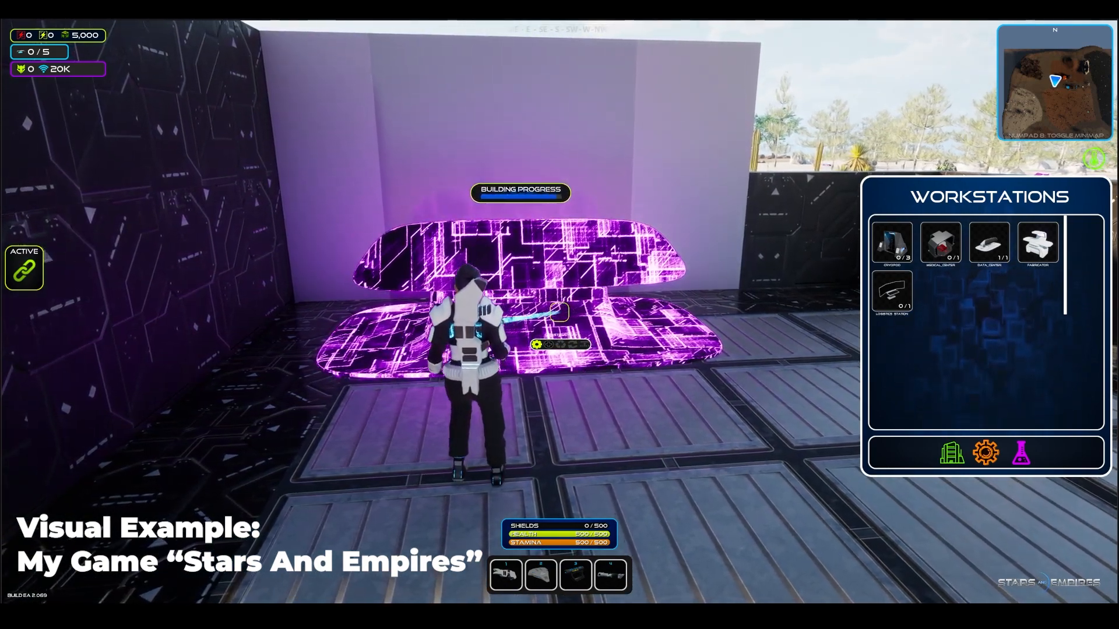
key(s)
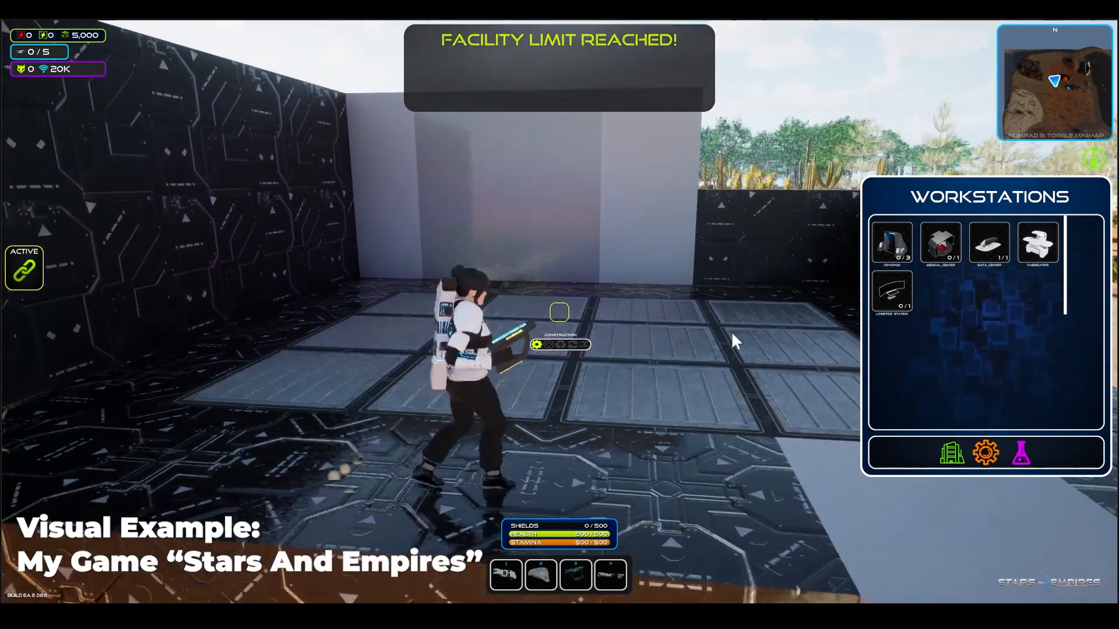
Place and build a Fabricator workstation on the base floor in front of the tall grey wall.
key(w)
click(1038, 243)
key(w)
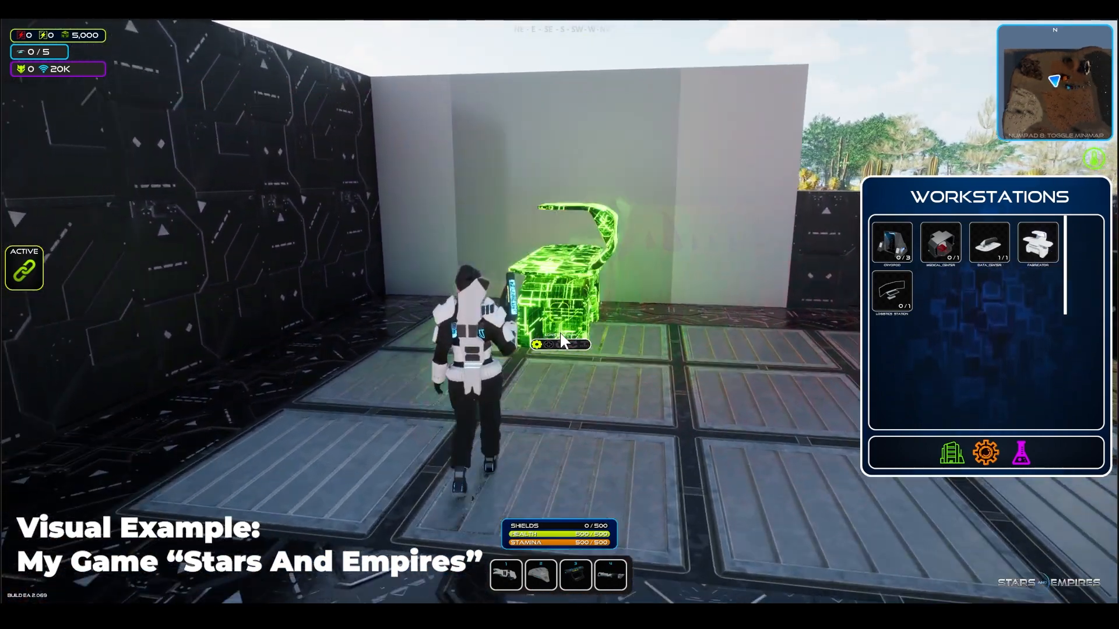
click(555, 330)
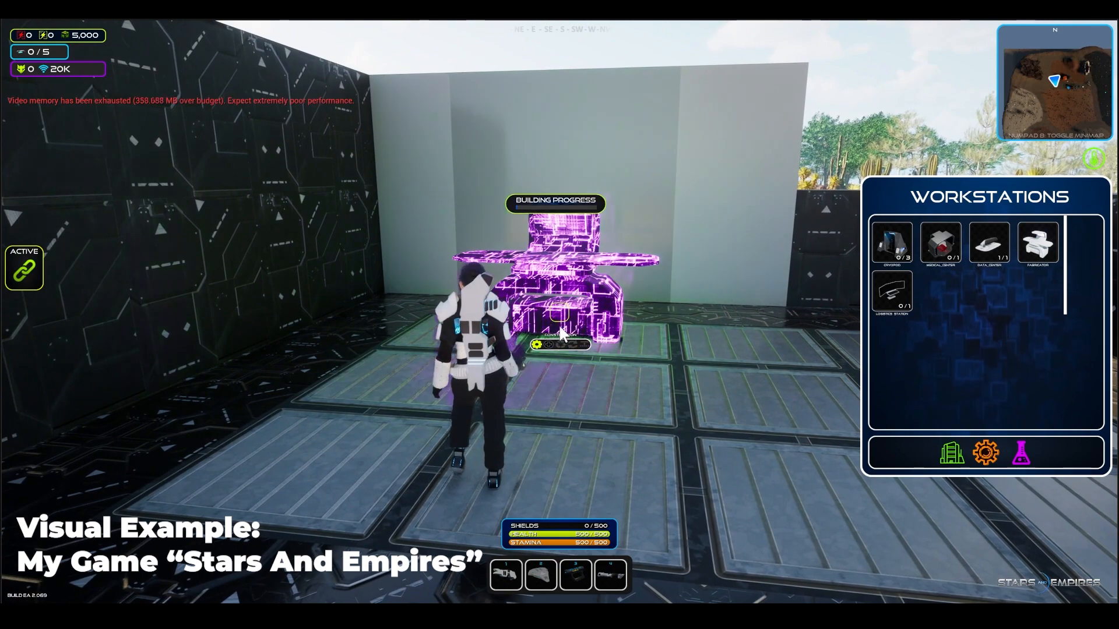
key(w)
click(560, 315)
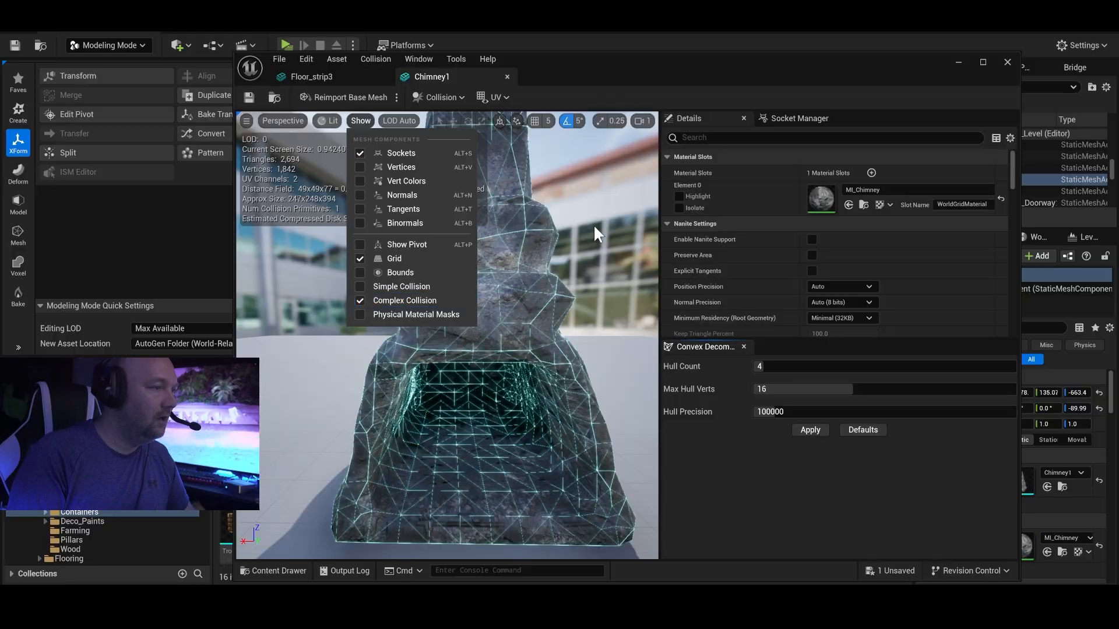
In the Unreal Editor, examine the complex collision wireframe of the Chimney1 mesh, including its fireplace opening, from several sides.
click(590, 208)
right_drag(447, 335, 483, 386)
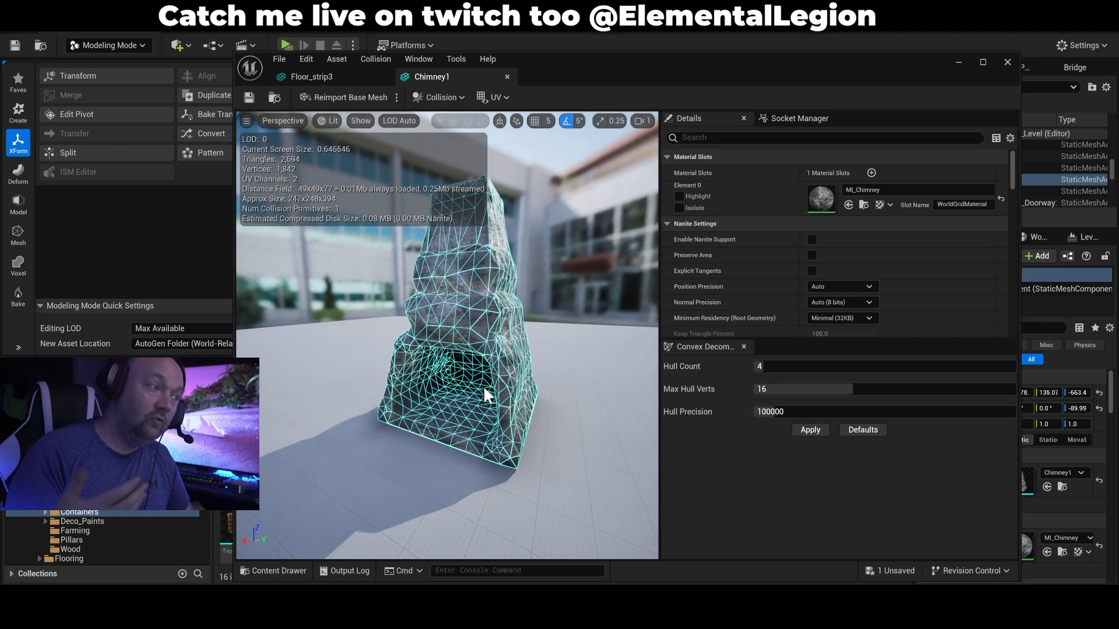
right_drag(498, 377, 571, 209)
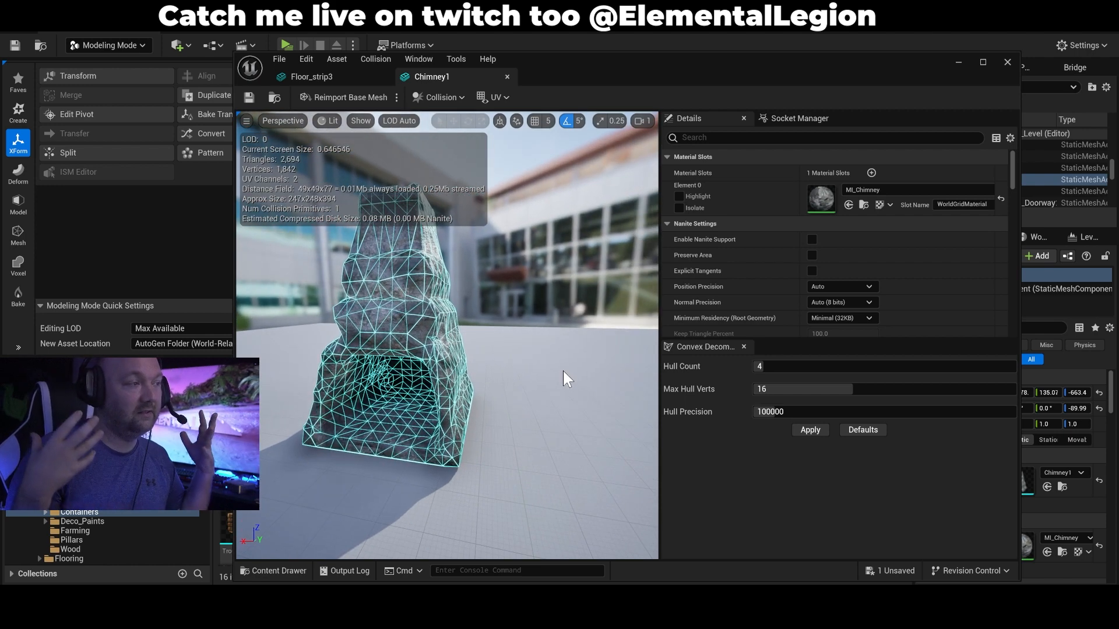
right_drag(558, 372, 508, 239)
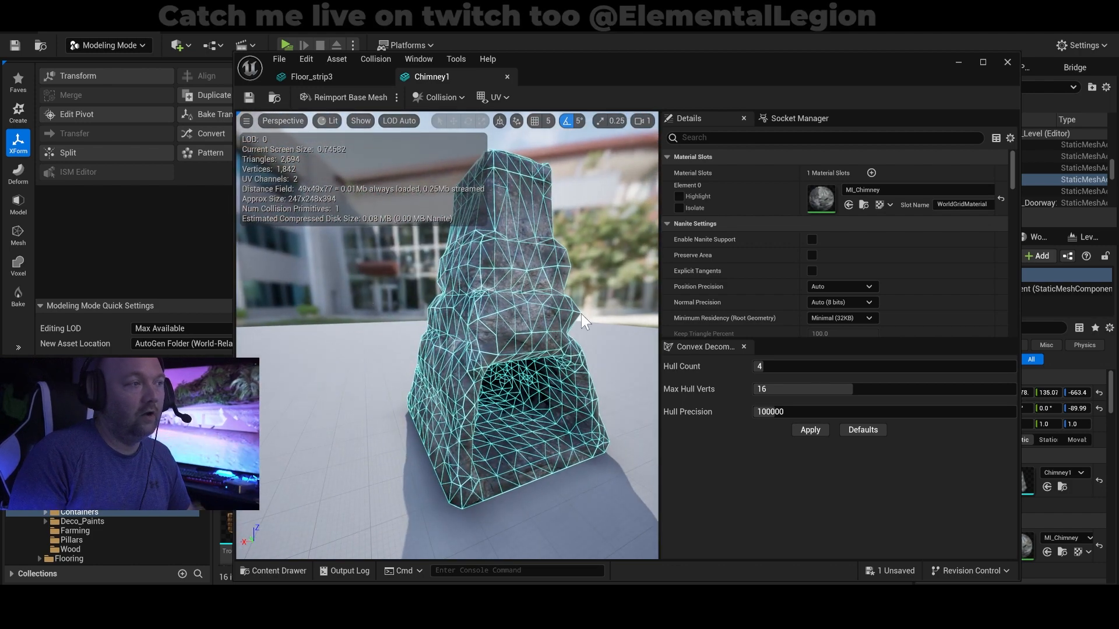
right_drag(567, 394, 610, 249)
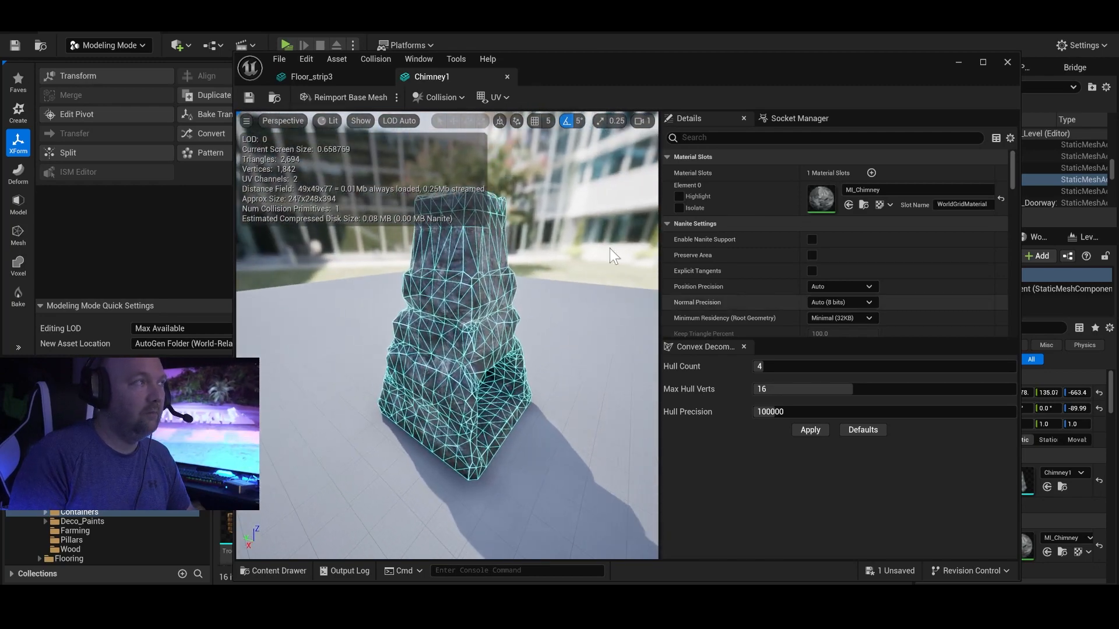
Hide the complex collision of the Chimney1 mesh and display its simple collision instead.
click(360, 121)
click(361, 296)
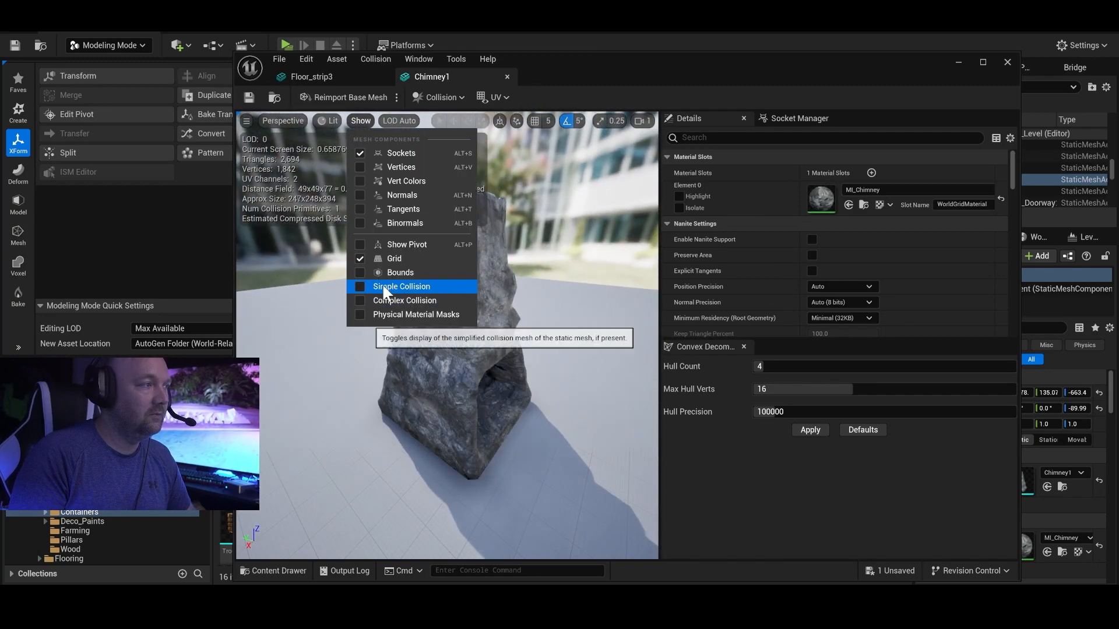
click(359, 286)
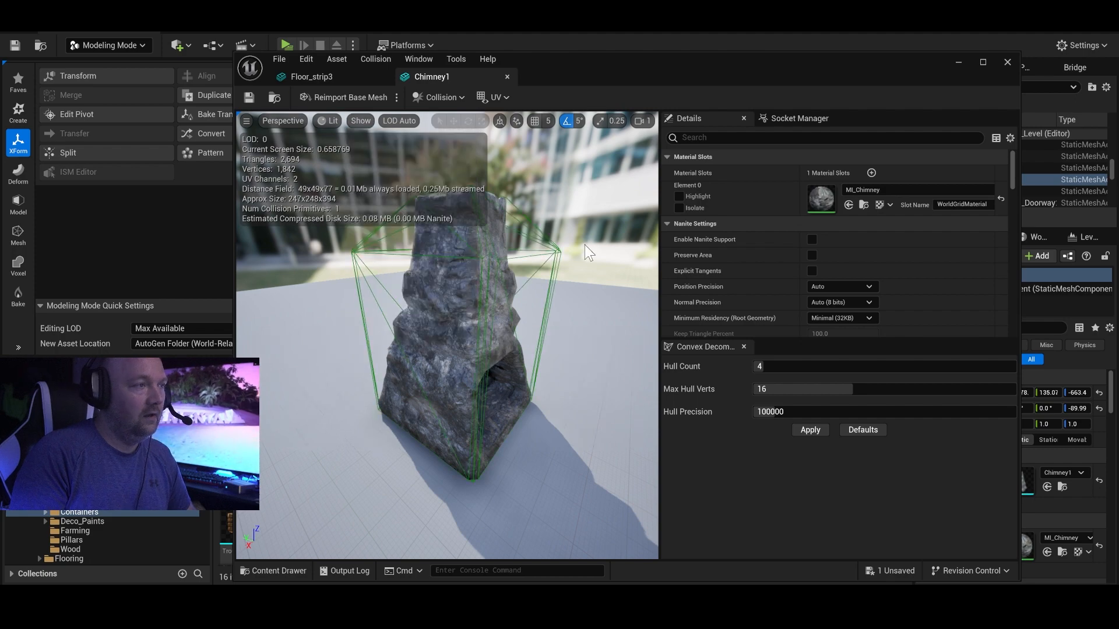
right_drag(449, 333, 443, 303)
Open the Wall_Doorway_1 mesh from the level and add a box simplified collision around it.
click(958, 61)
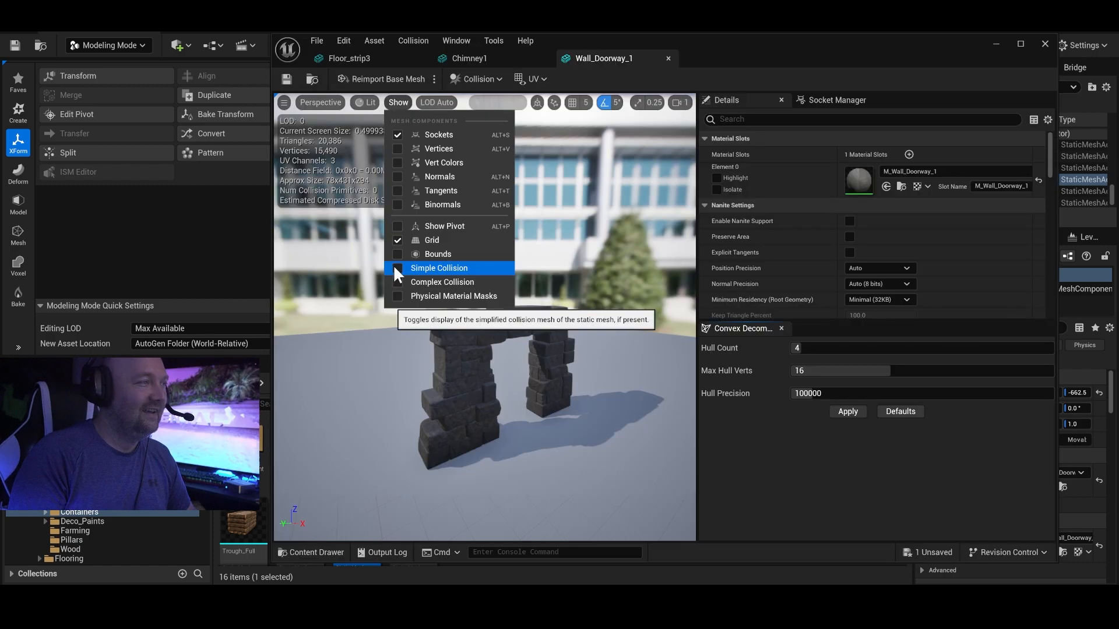
click(394, 267)
right_drag(593, 267, 507, 269)
click(485, 84)
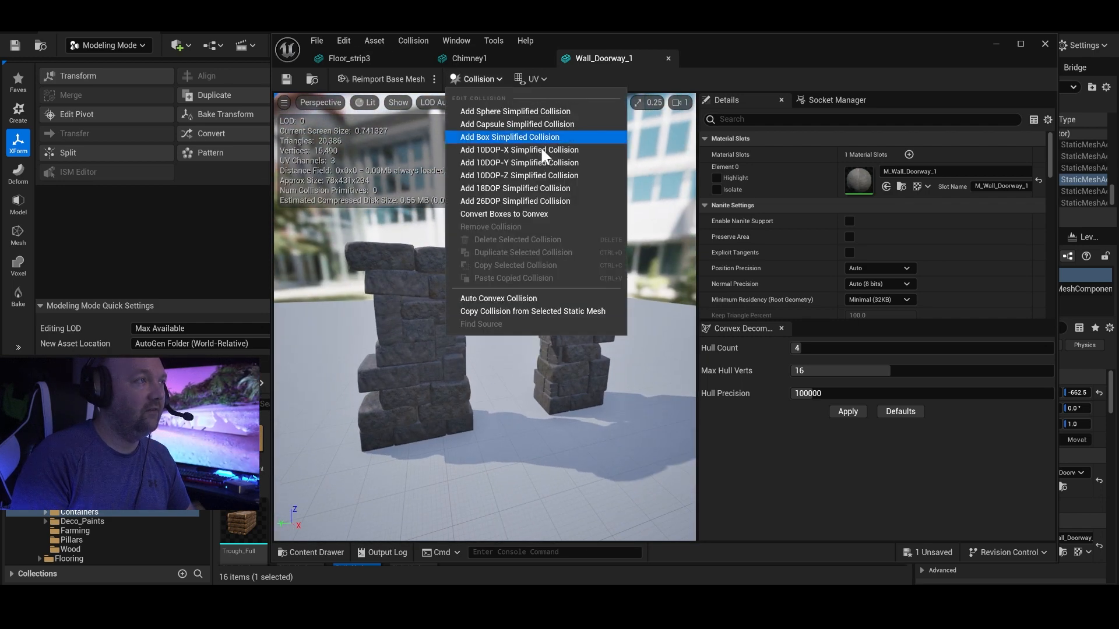
click(500, 149)
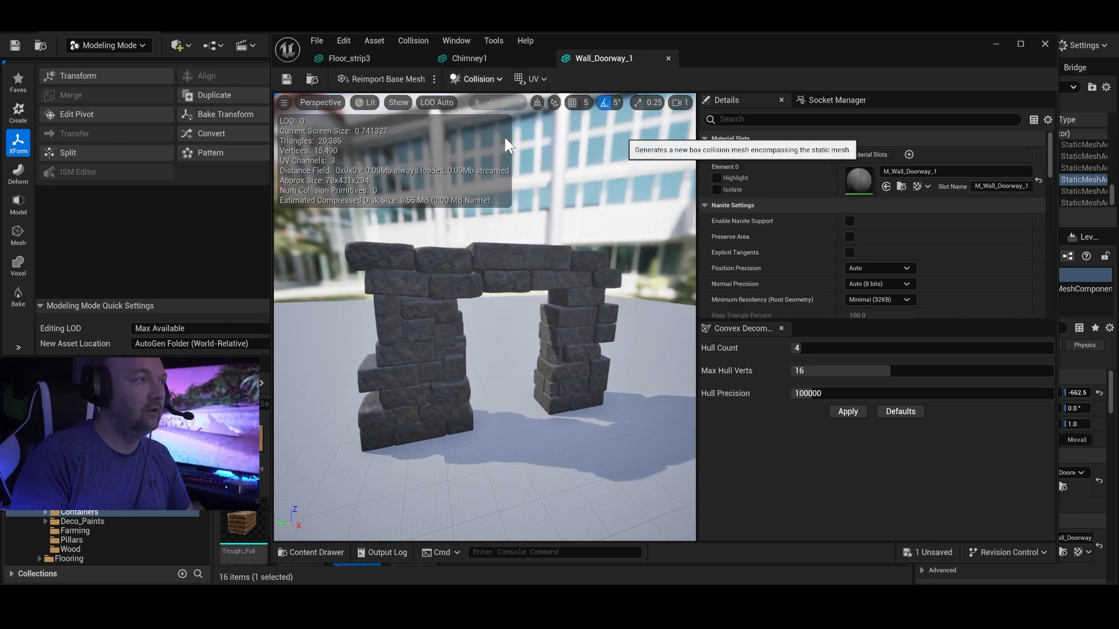
mouse_move(600, 308)
right_down()
mouse_move(466, 318)
mouse_move(618, 308)
right_up()
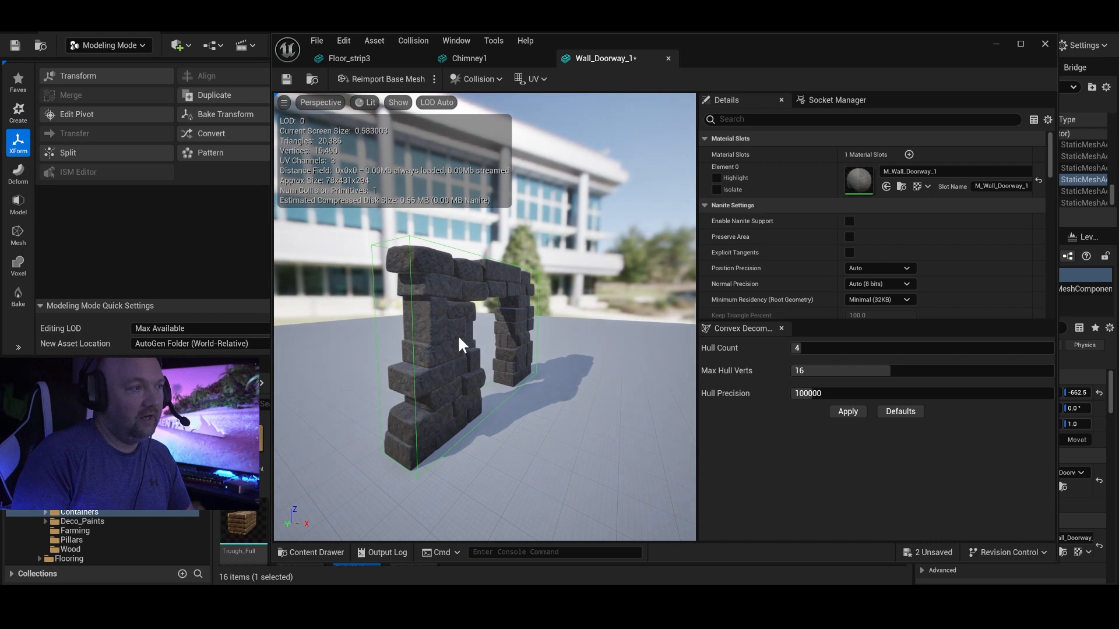
right_drag(478, 345, 431, 345)
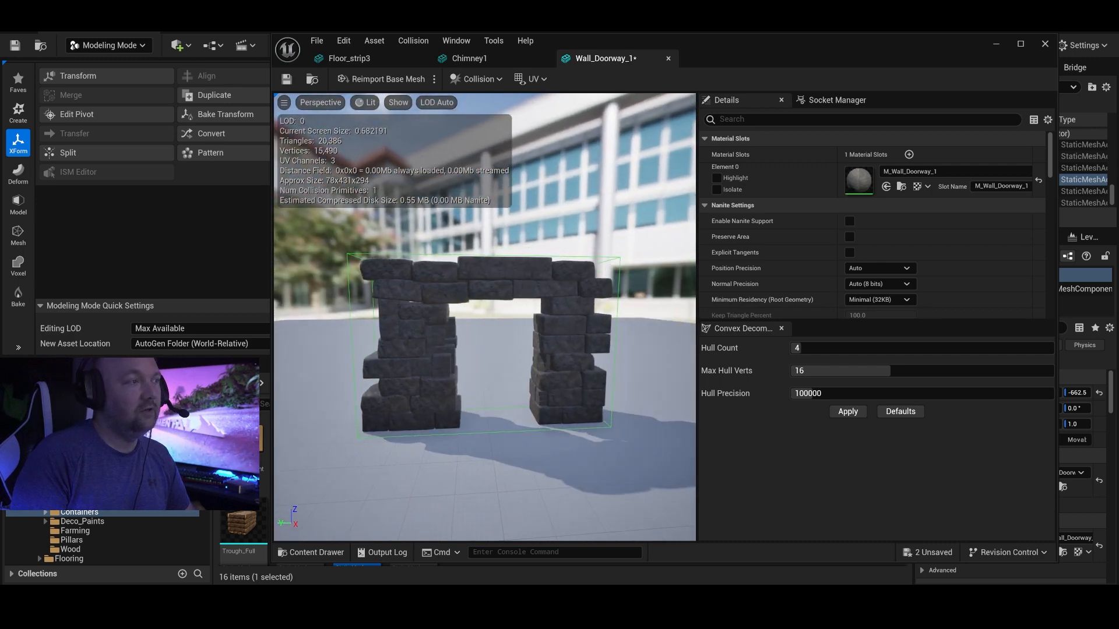
Narrow the box collision to pillar width and move it onto the doorway's right-hand pillar.
right_drag(597, 306, 598, 306)
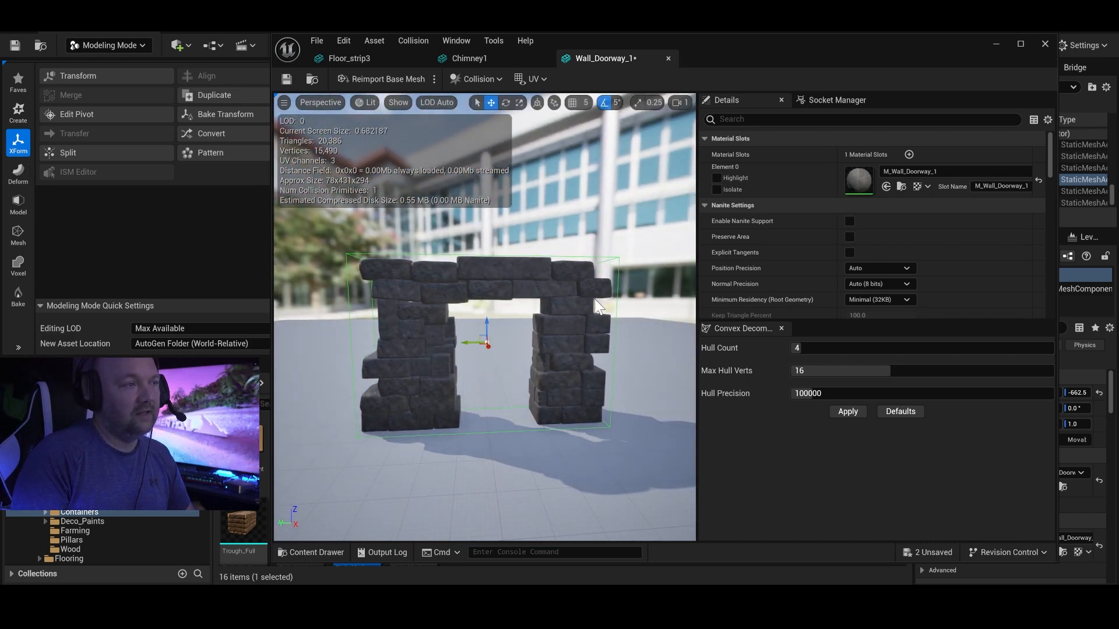
key(r)
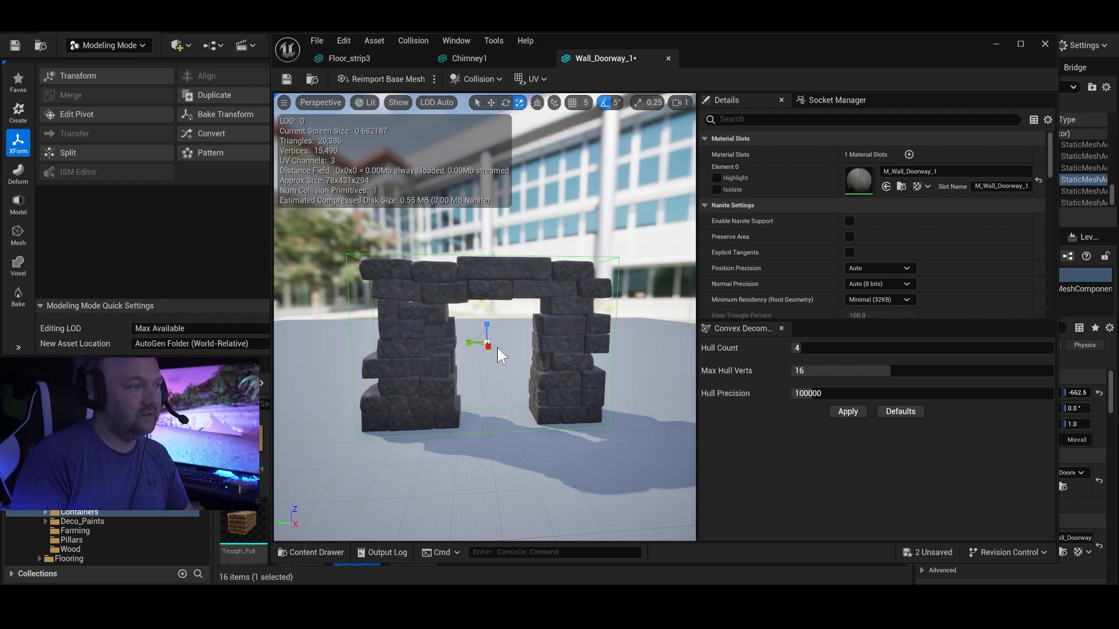
key(r)
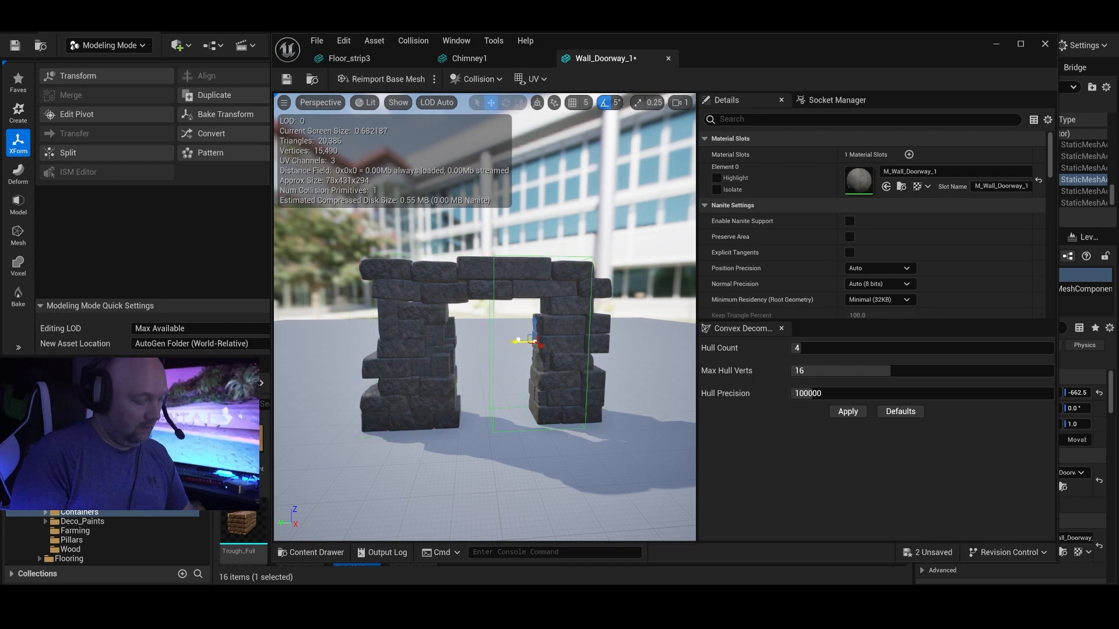
right_drag(551, 340, 521, 344)
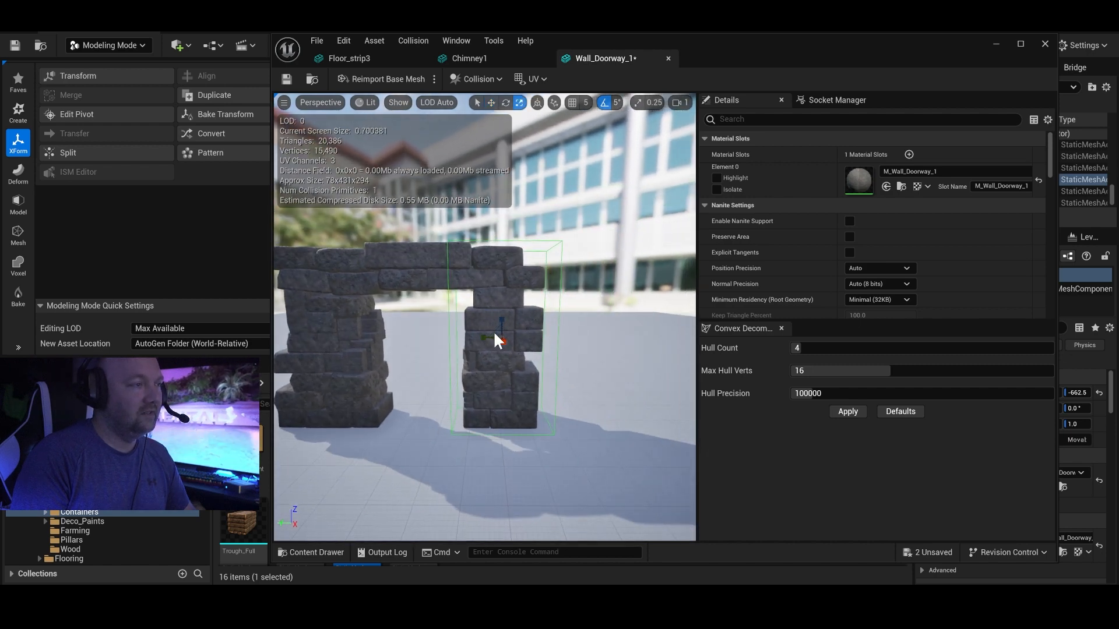
right_drag(499, 338, 556, 331)
key(w)
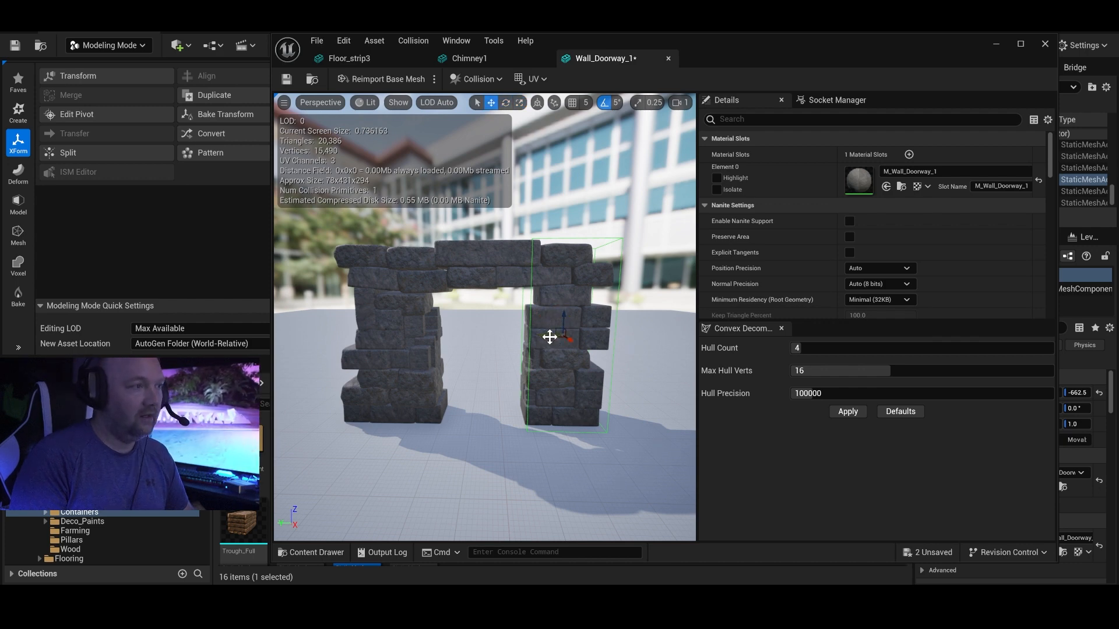
Duplicate the pillar's box collision and align the copy with the doorway's left-hand pillar.
alt+drag(542, 336, 524, 336)
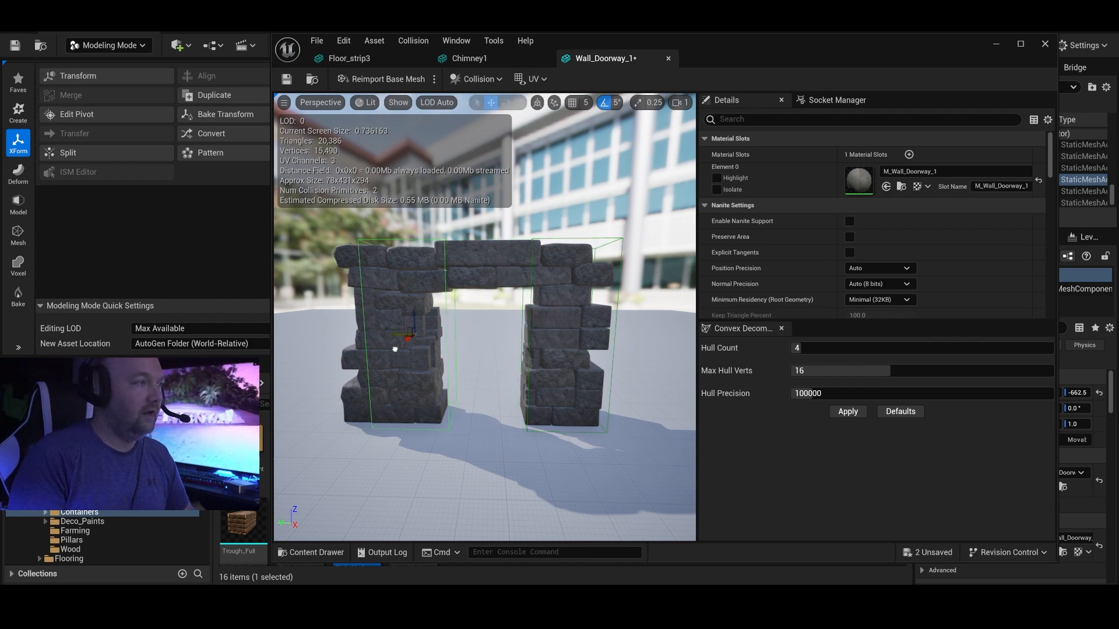
alt+drag(381, 351, 382, 351)
mouse_move(381, 351)
right_down()
mouse_move(489, 346)
mouse_move(380, 350)
right_up()
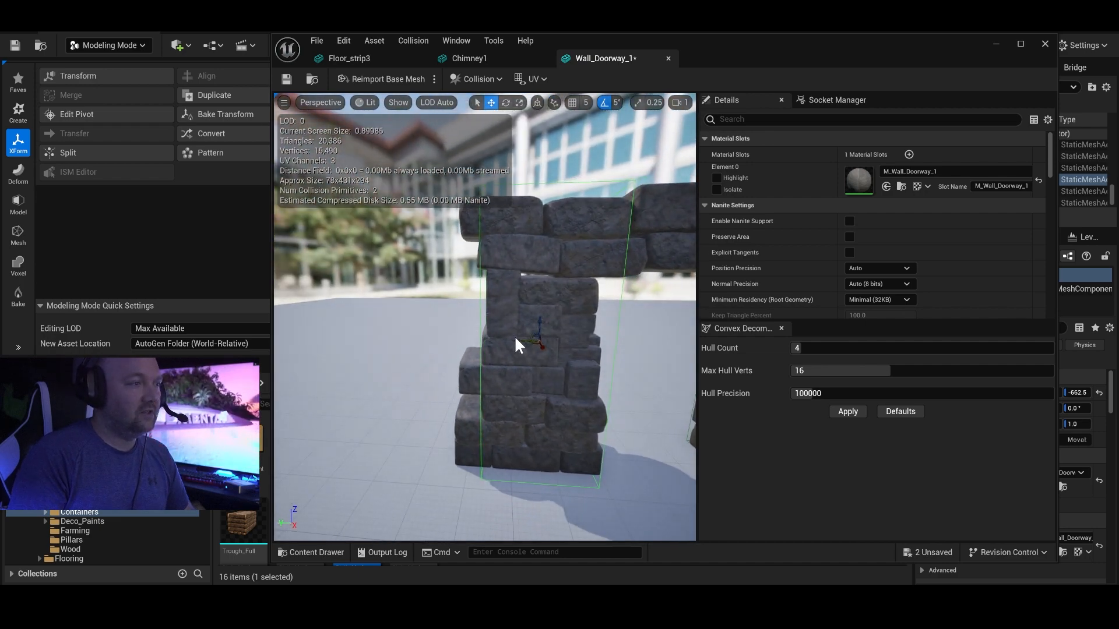
drag(516, 341, 509, 341)
right_drag(590, 294, 591, 294)
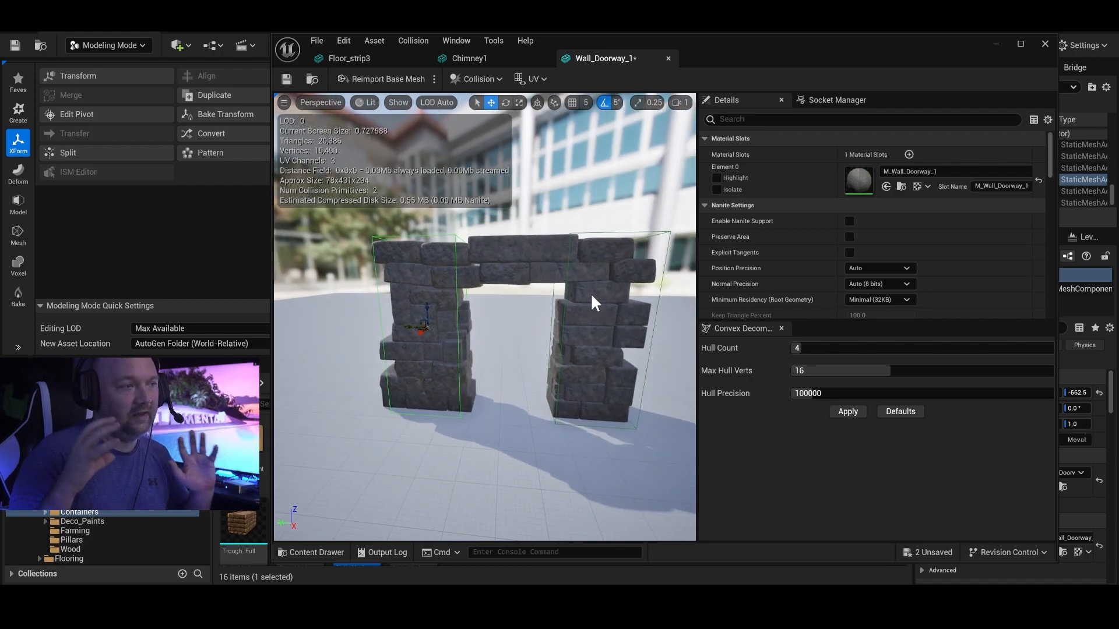
right_drag(590, 293, 580, 313)
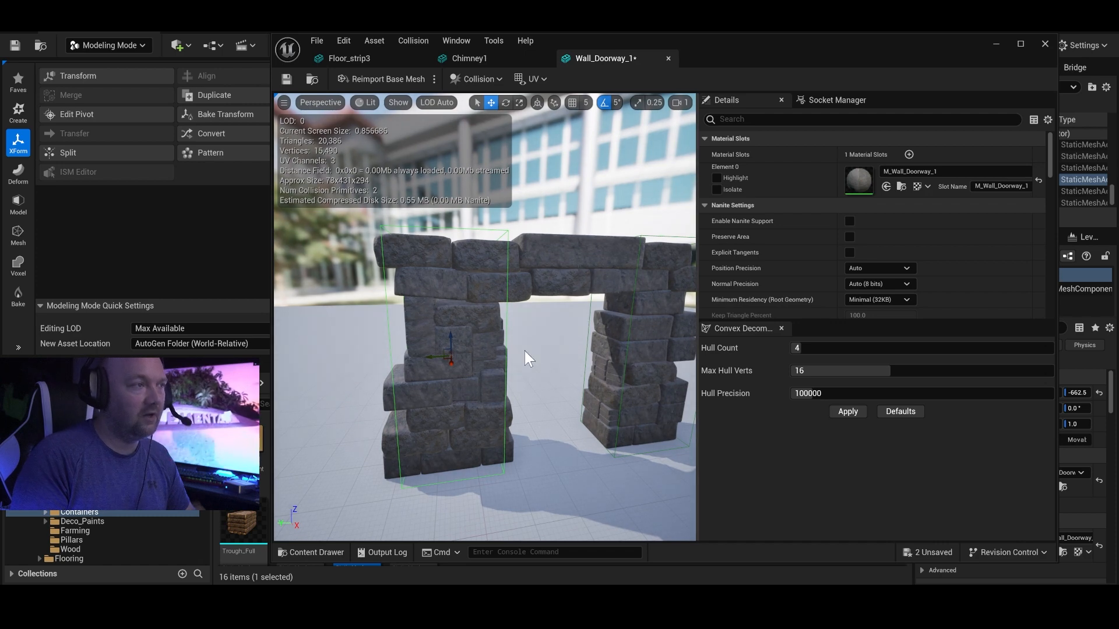
mouse_move(515, 271)
right_down()
mouse_move(505, 271)
mouse_move(515, 270)
right_up()
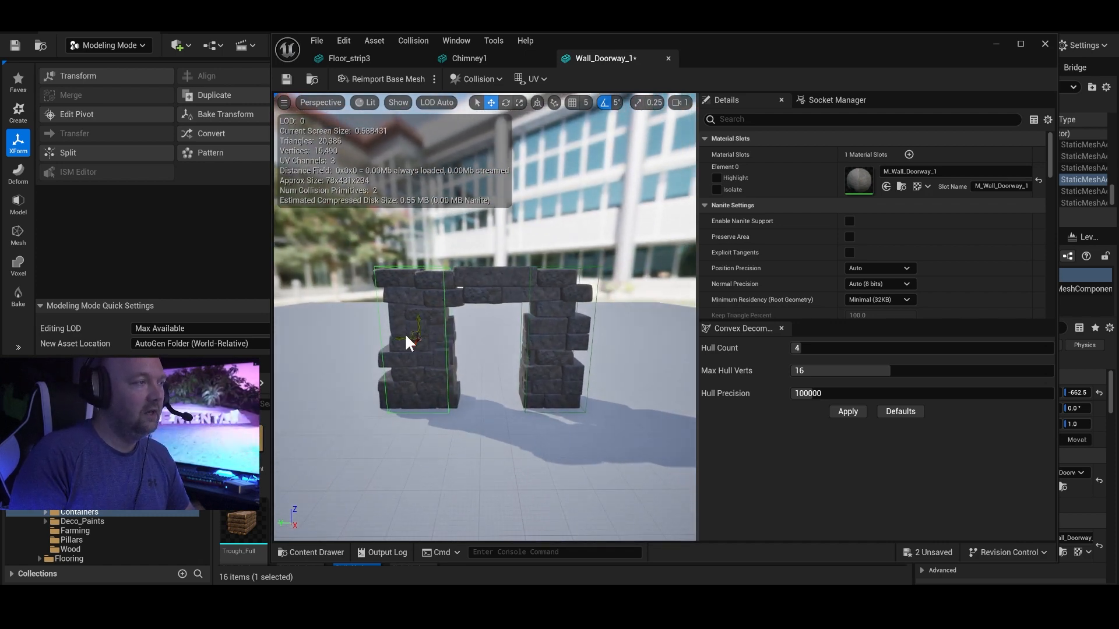
Duplicate the box collision again, then move and scale the copy to fit the lintel between the two pillars.
alt+drag(396, 336, 473, 335)
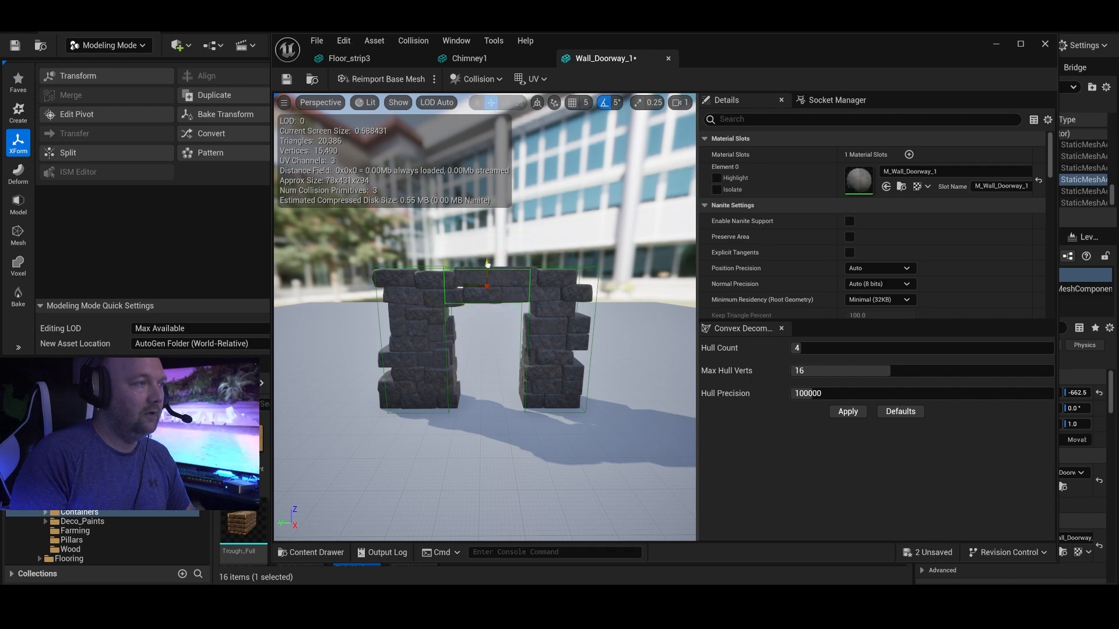
key(w)
right_drag(509, 282, 552, 316)
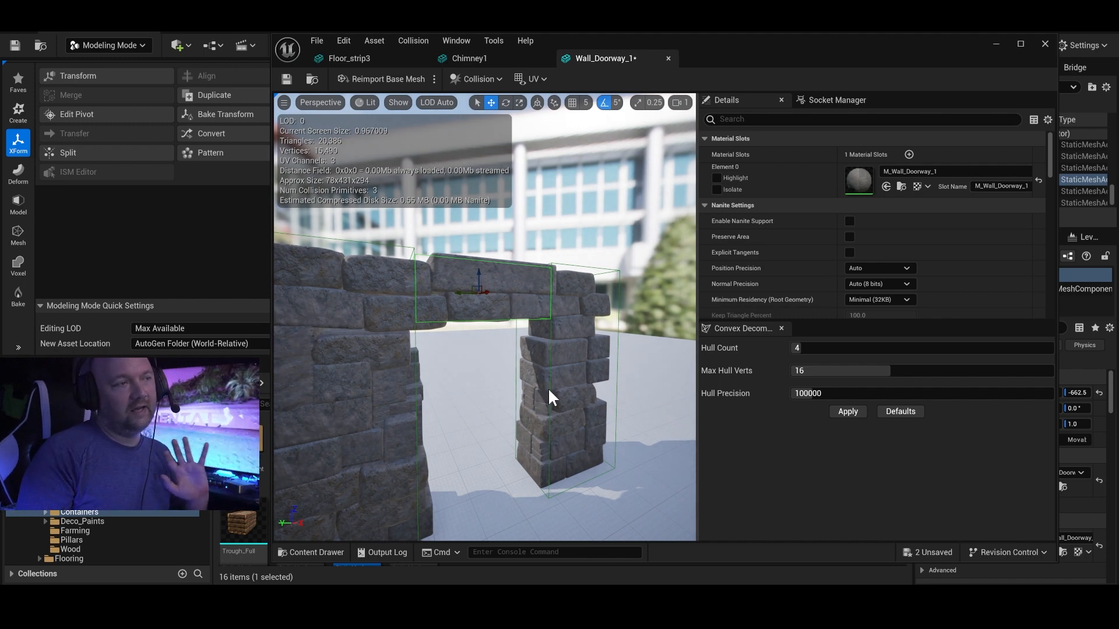
key(r)
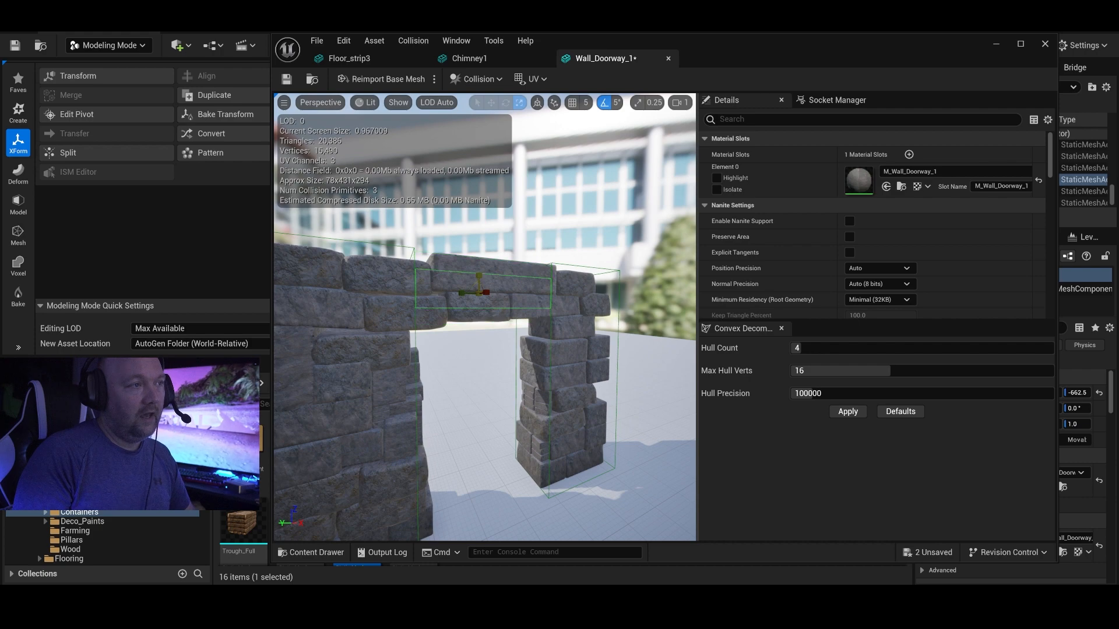
key(d)
right_drag(498, 288, 463, 288)
key(w)
key(s)
mouse_move(606, 332)
right_down()
mouse_move(632, 344)
mouse_move(607, 333)
right_up()
mouse_move(569, 350)
right_down()
mouse_move(609, 343)
mouse_move(539, 348)
mouse_move(551, 350)
right_up()
Find the Wall_Doorway_1 mesh's Collision Complexity by filtering for "complex", choose Use Simple Collision As Complex, and save the mesh.
click(761, 115)
text(comple)
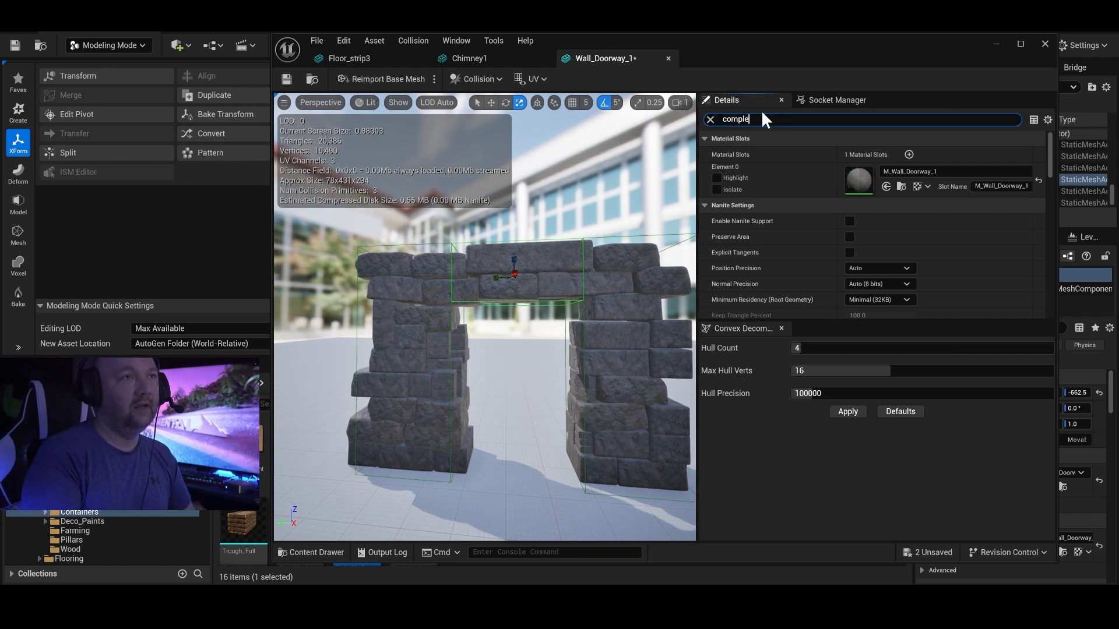
text(x)
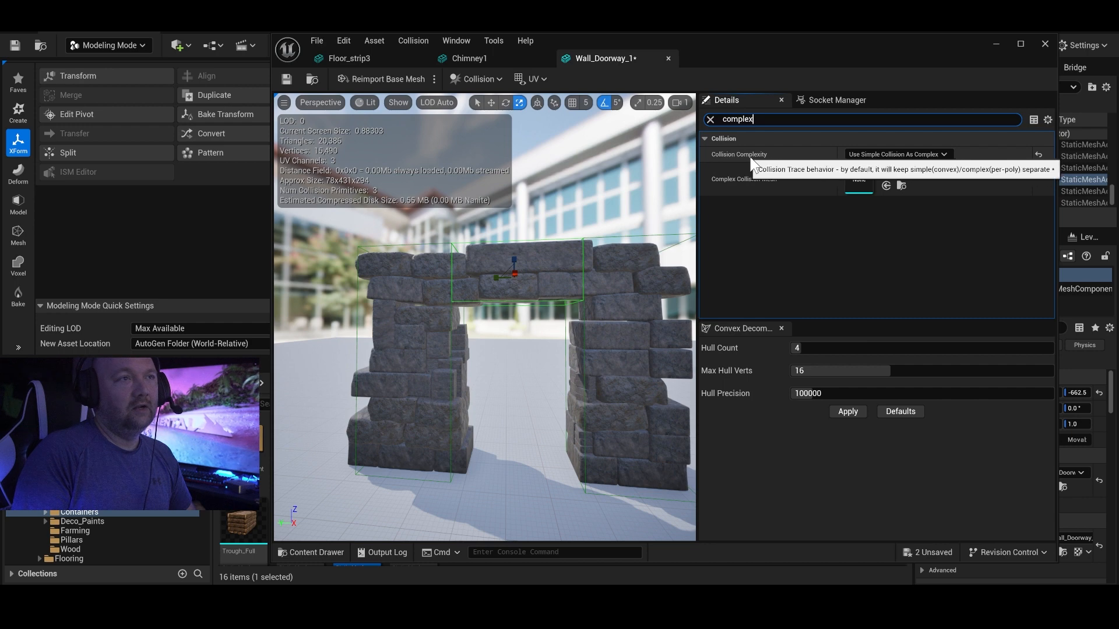
click(932, 153)
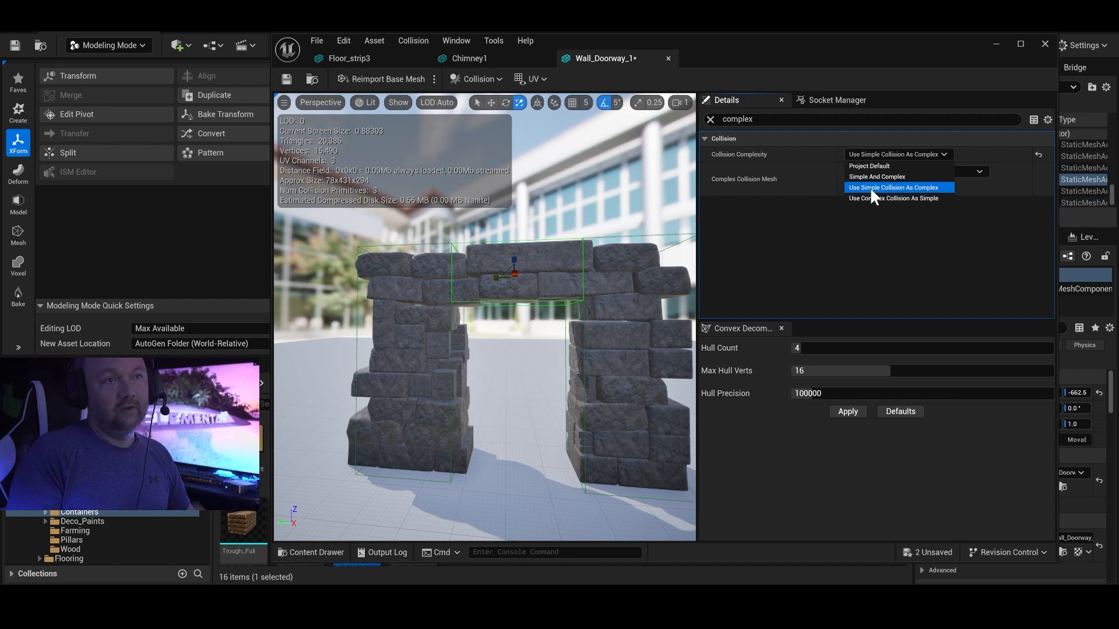
click(919, 188)
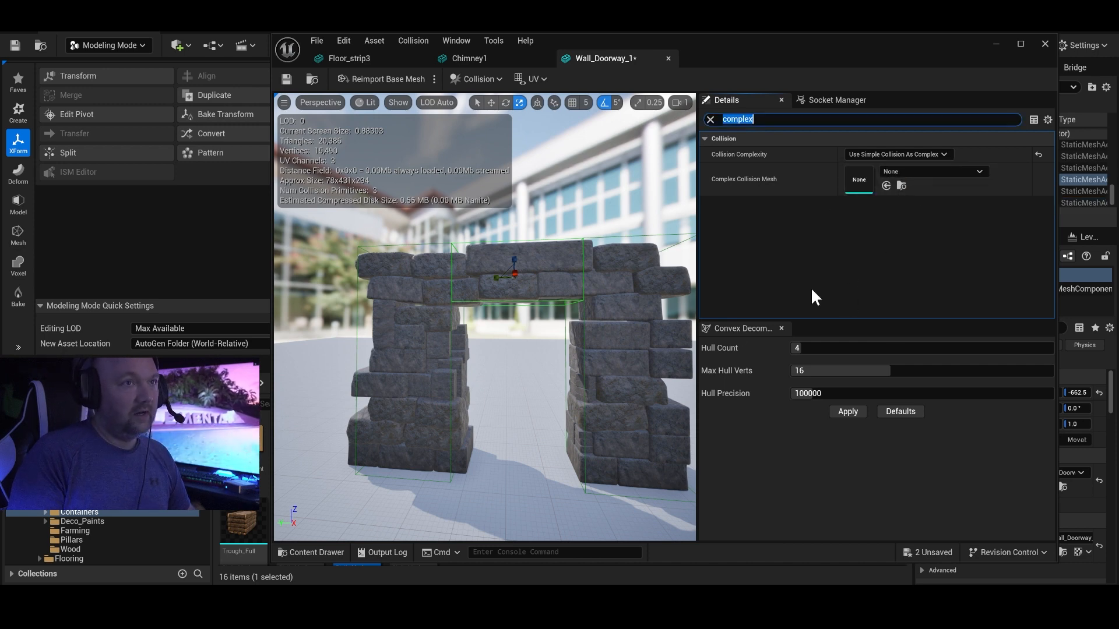
click(286, 80)
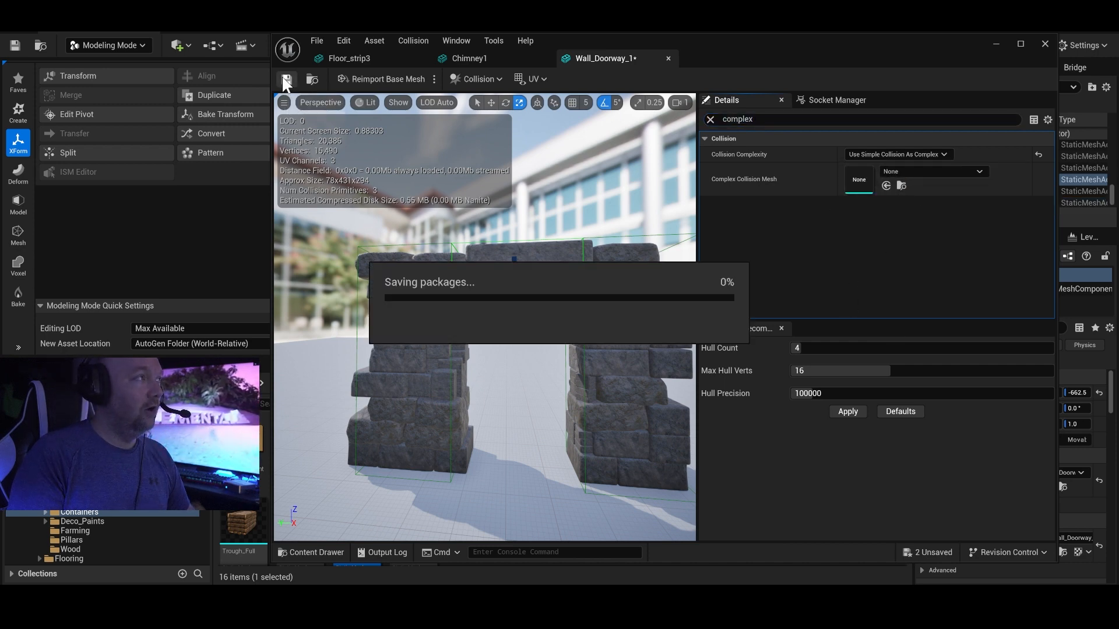
drag(610, 209, 481, 296)
drag(504, 342, 561, 321)
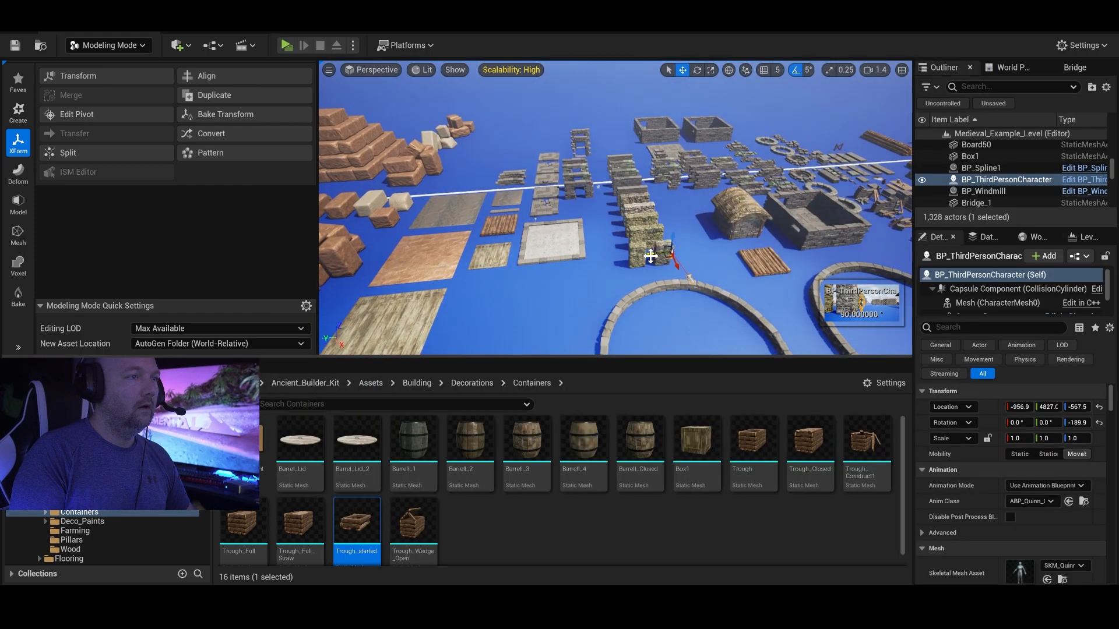
Play-test the level by running the character through the doorway opening and up against its pillars to check the collision.
drag(651, 255, 592, 261)
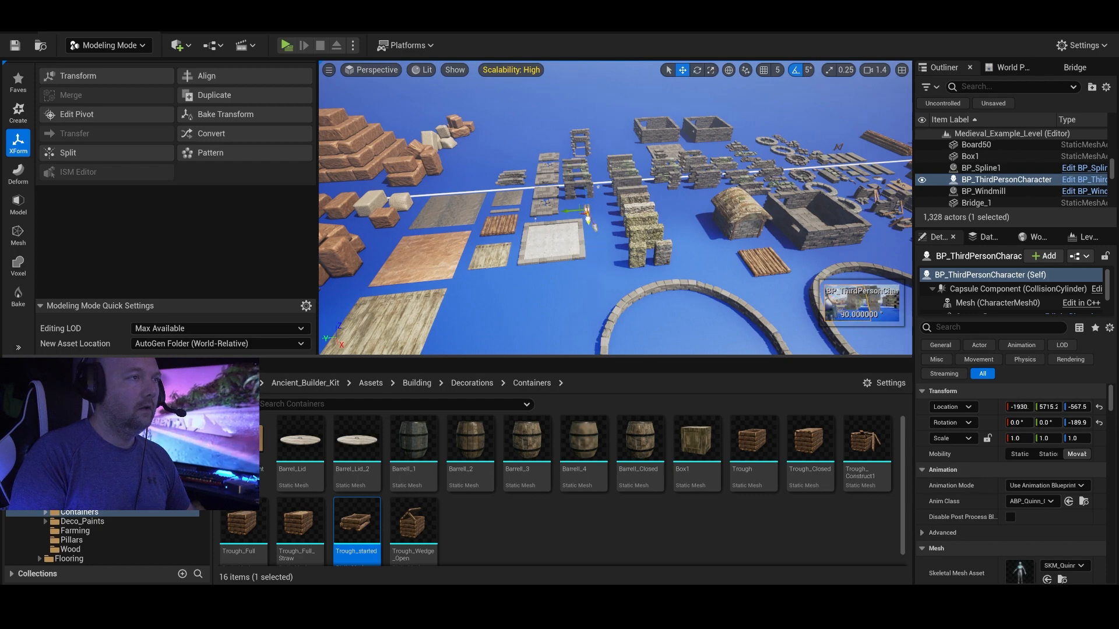
key(w)
mouse_move(603, 223)
right_down()
mouse_move(618, 222)
mouse_move(604, 224)
right_up()
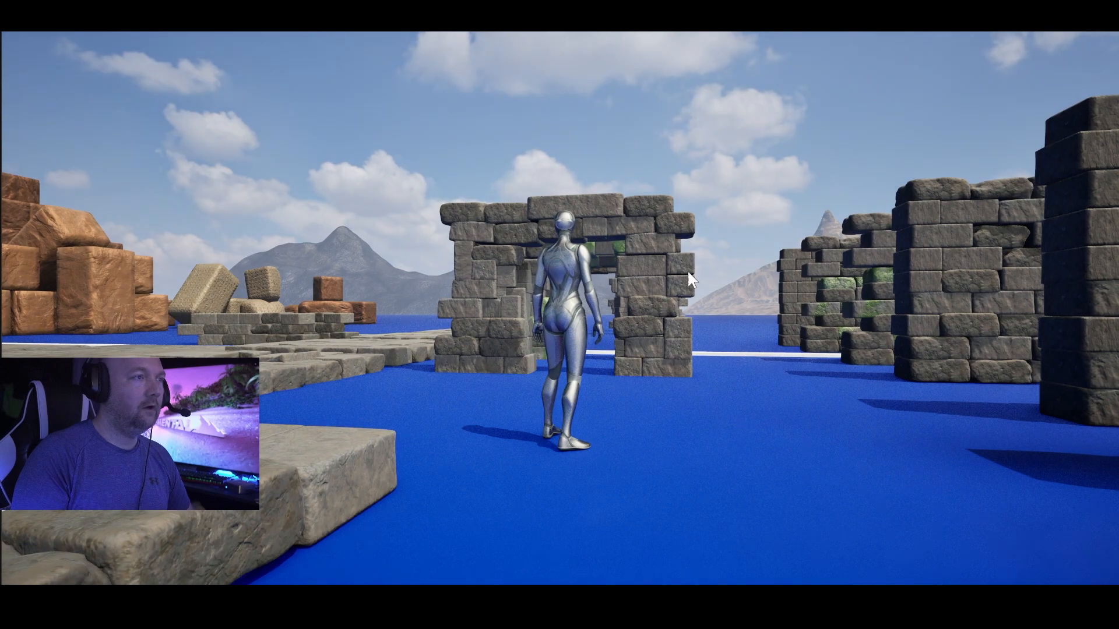
key(w)
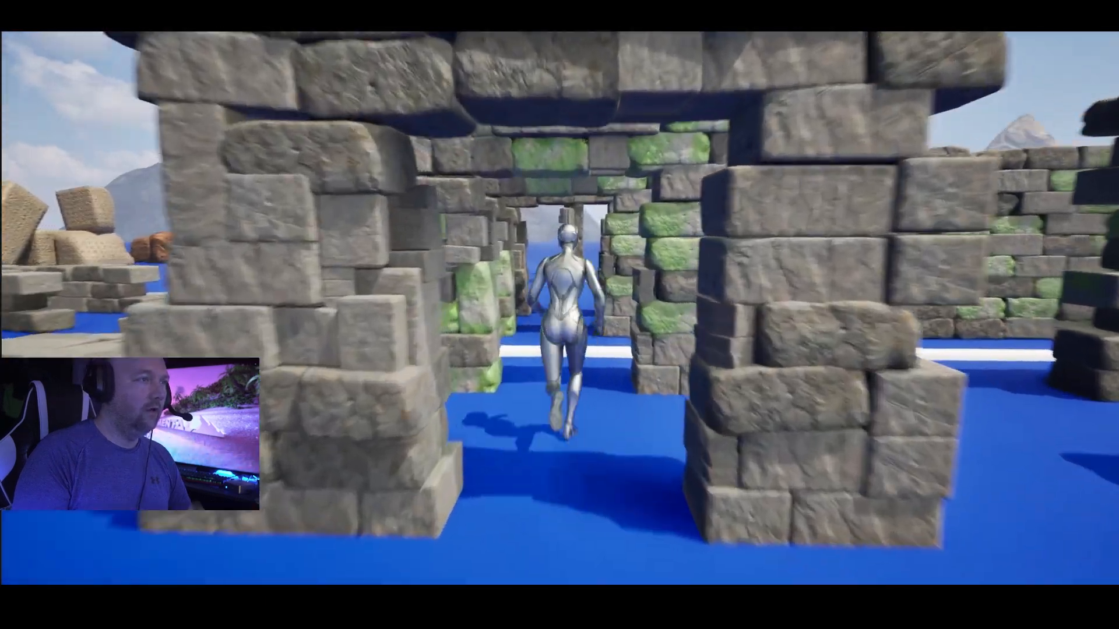
key(s)
key(d)
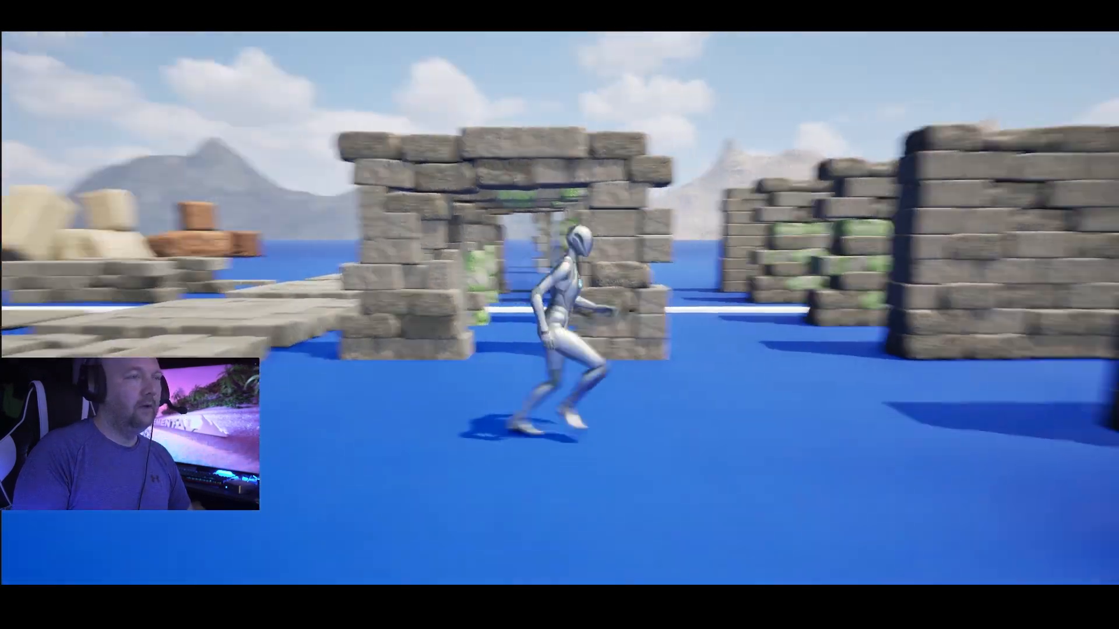
key(w)
key(w)
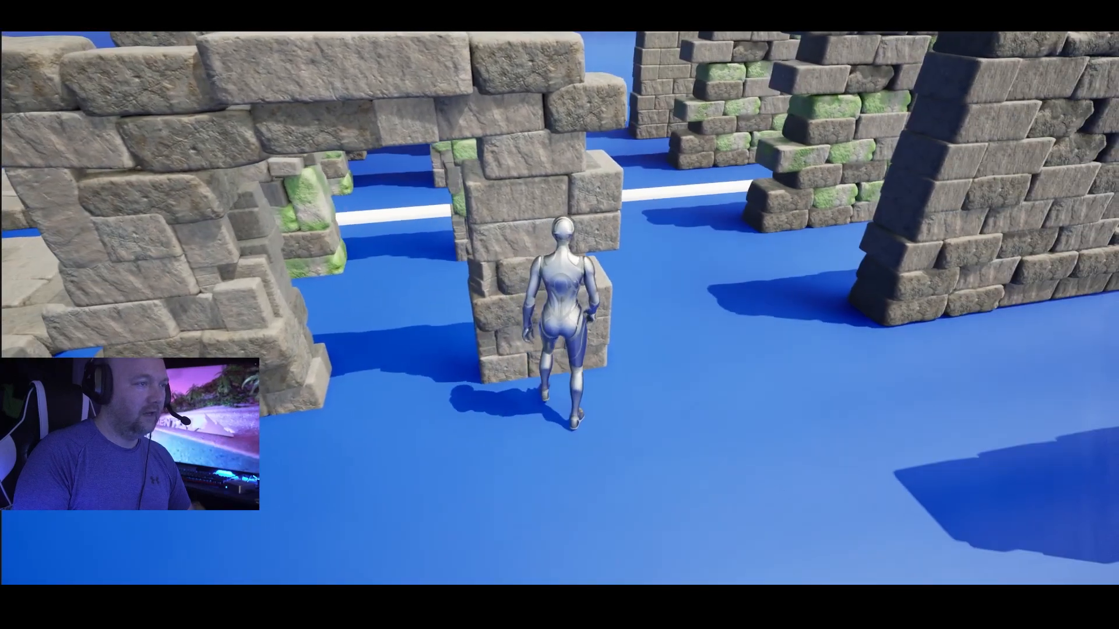
key(w)
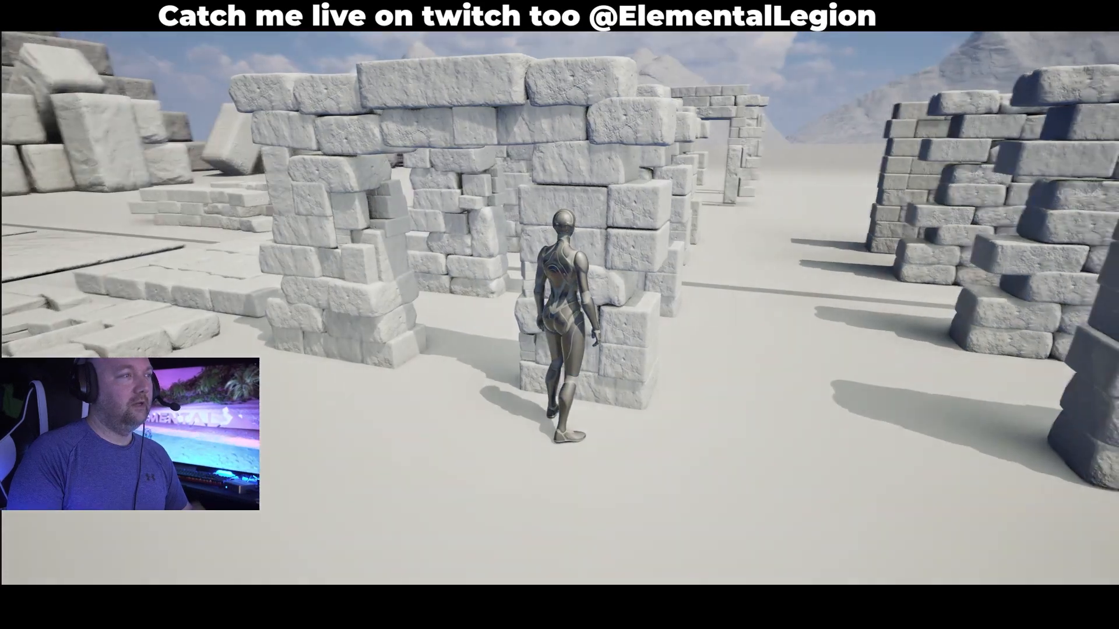
key(s)
key(a)
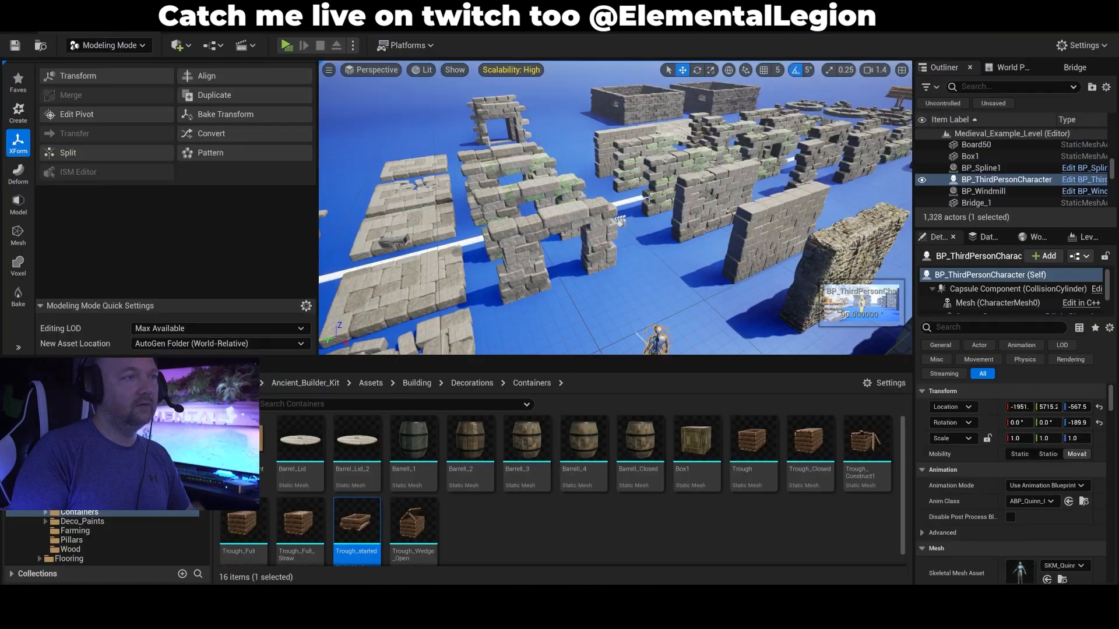
Select the stone floor piece Floor_3 in the level and open its Floor_1 static mesh for editing.
right_drag(646, 198, 510, 198)
key(w)
key(d)
click(609, 223)
right_drag(608, 224, 643, 195)
key(s)
key(w)
key(d)
key(f)
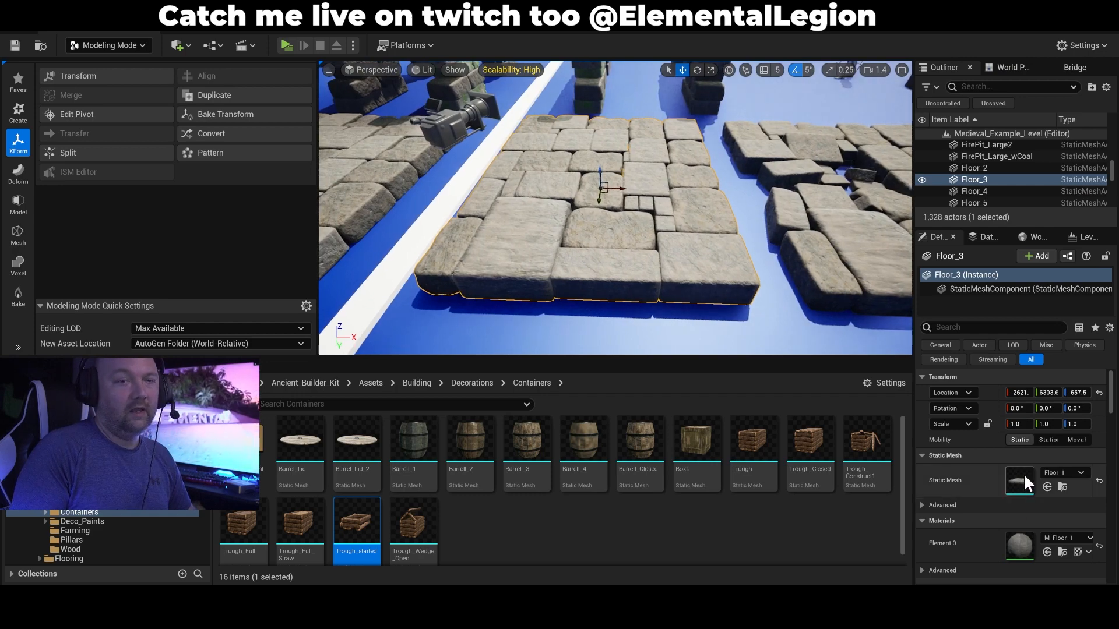
drag(688, 124, 658, 42)
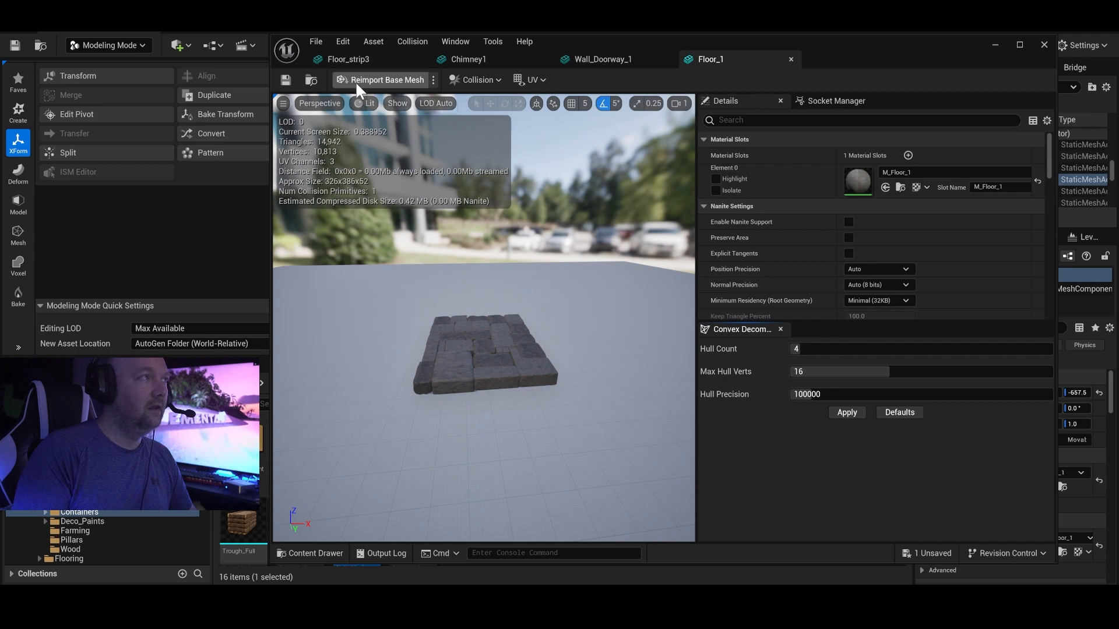
Display the simple collision on the Floor_1 mesh and examine how it wraps the stone slab.
mouse_move(455, 129)
right_down()
mouse_move(489, 134)
mouse_move(455, 130)
right_up()
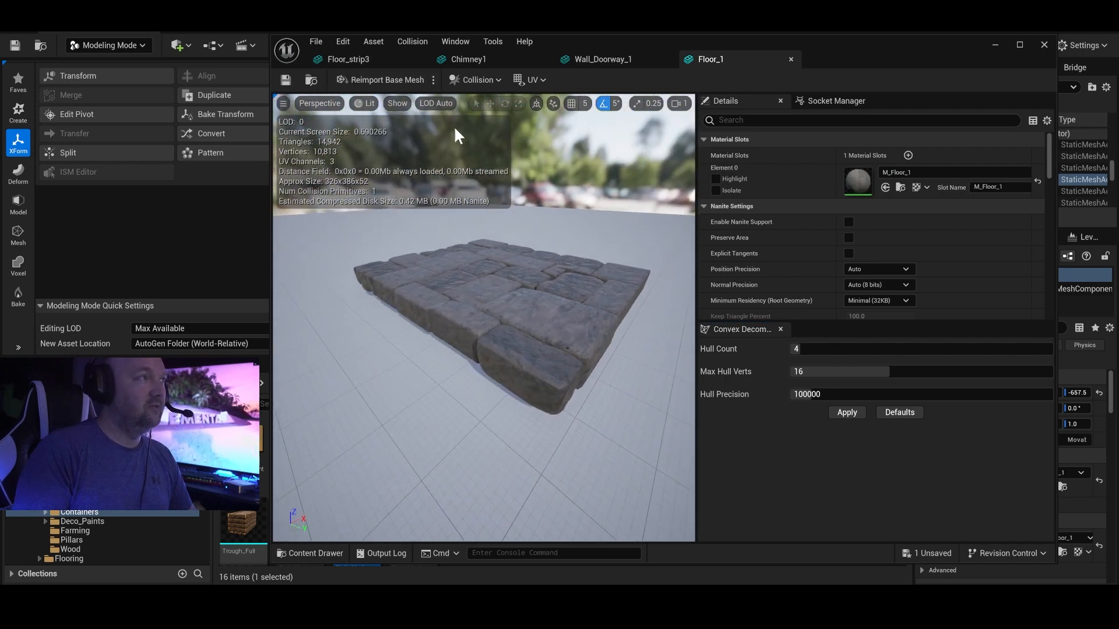
click(397, 103)
click(457, 269)
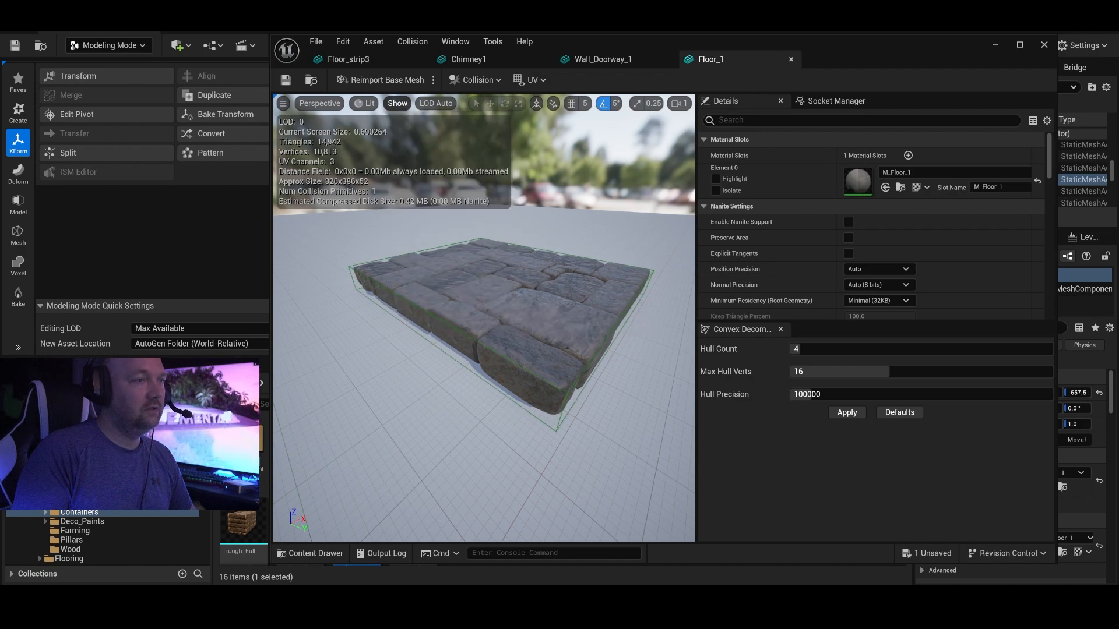
right_drag(457, 269, 545, 300)
right_drag(637, 202, 630, 201)
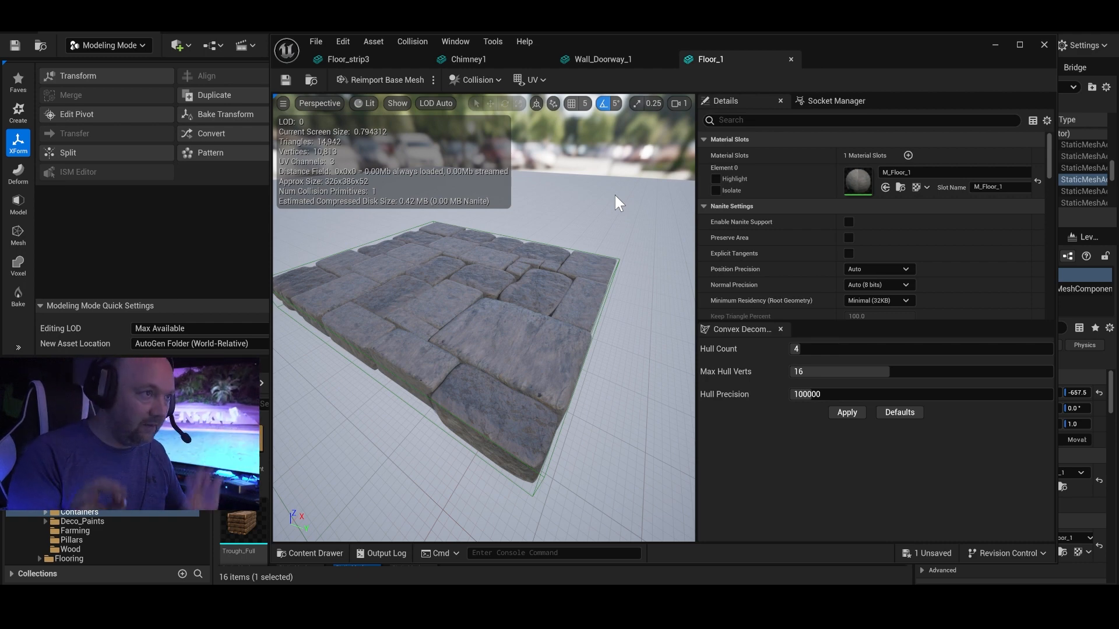
Try Use Complex Collision As Simple as Floor_1's Collision Complexity and return it to Use Simple Collision As Complex.
click(816, 120)
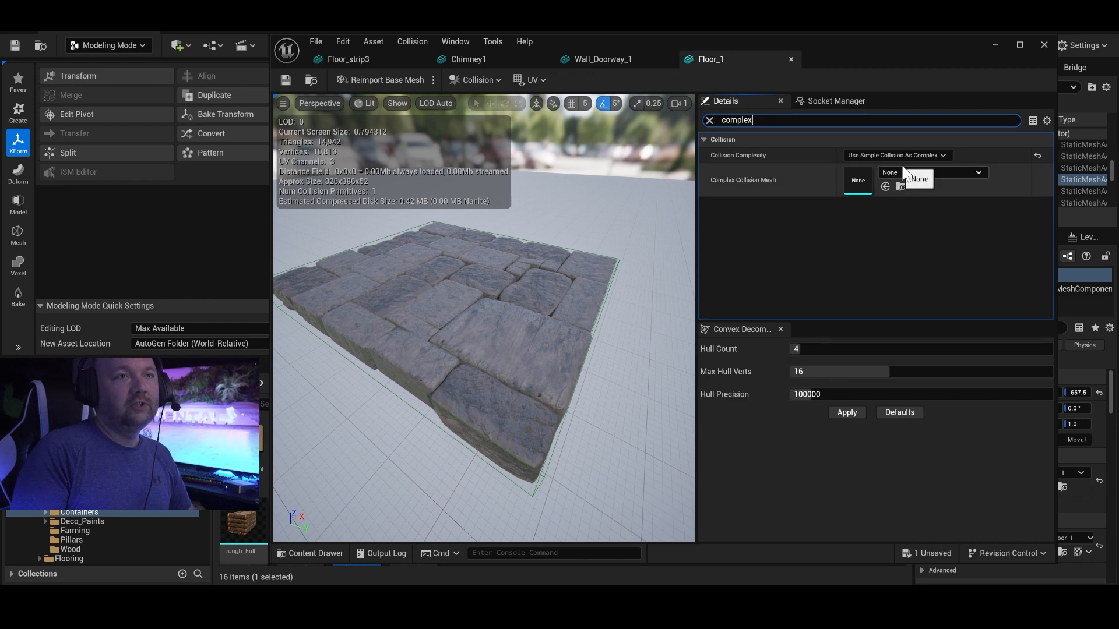
click(908, 155)
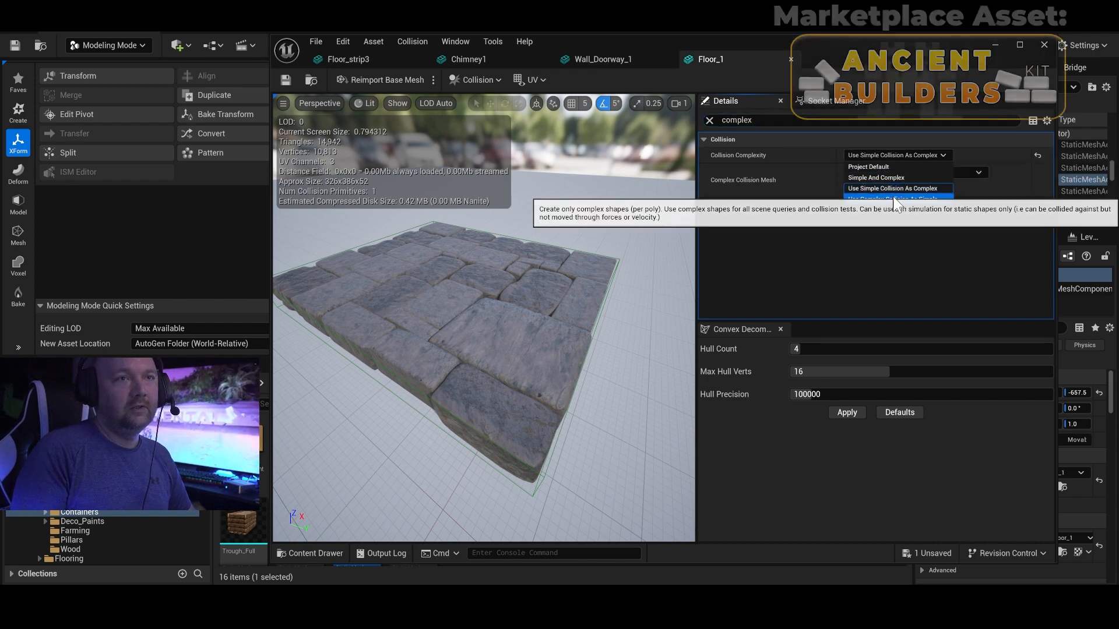
click(906, 199)
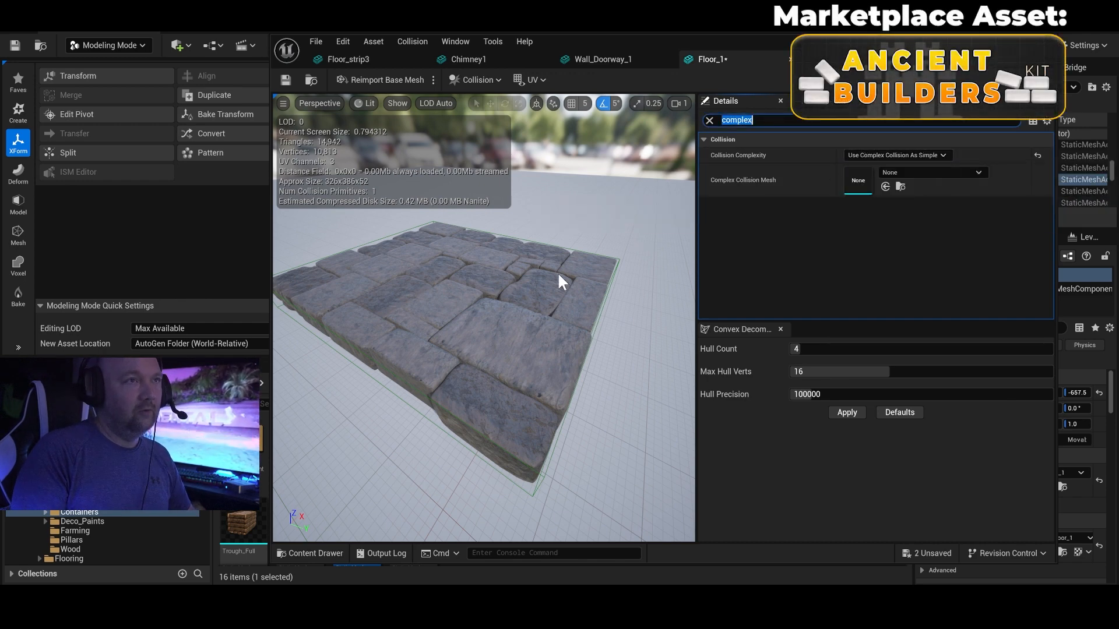
click(944, 155)
click(903, 192)
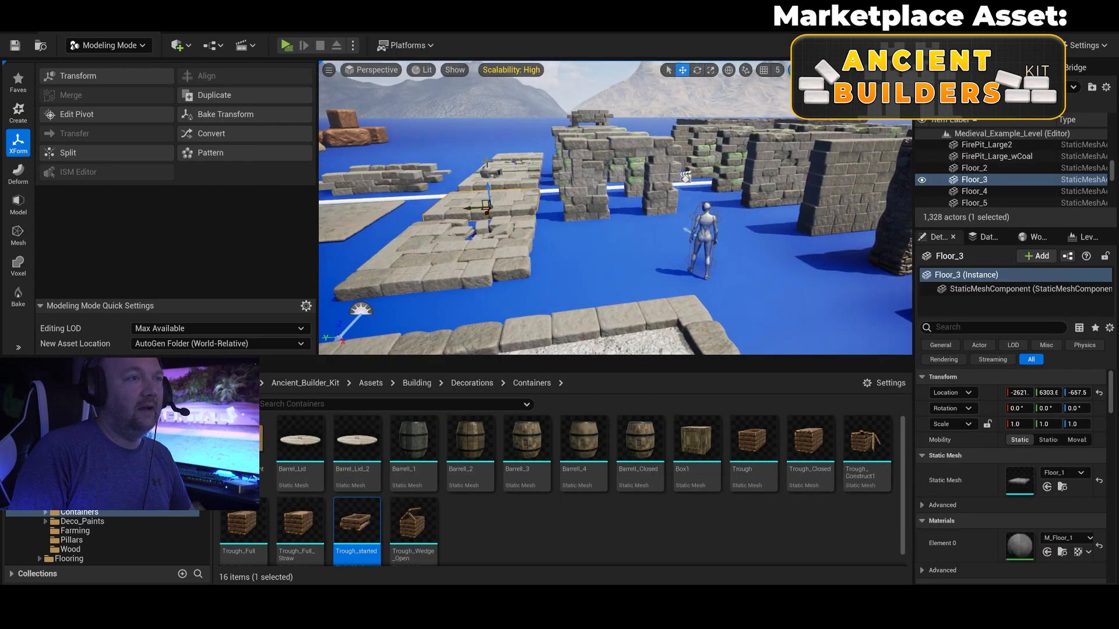
Look over the doorway, wall, hut and stone ring pieces in the level, selecting the hut's Roof_Basic1_Small roof.
right_drag(649, 156, 649, 222)
key(w)
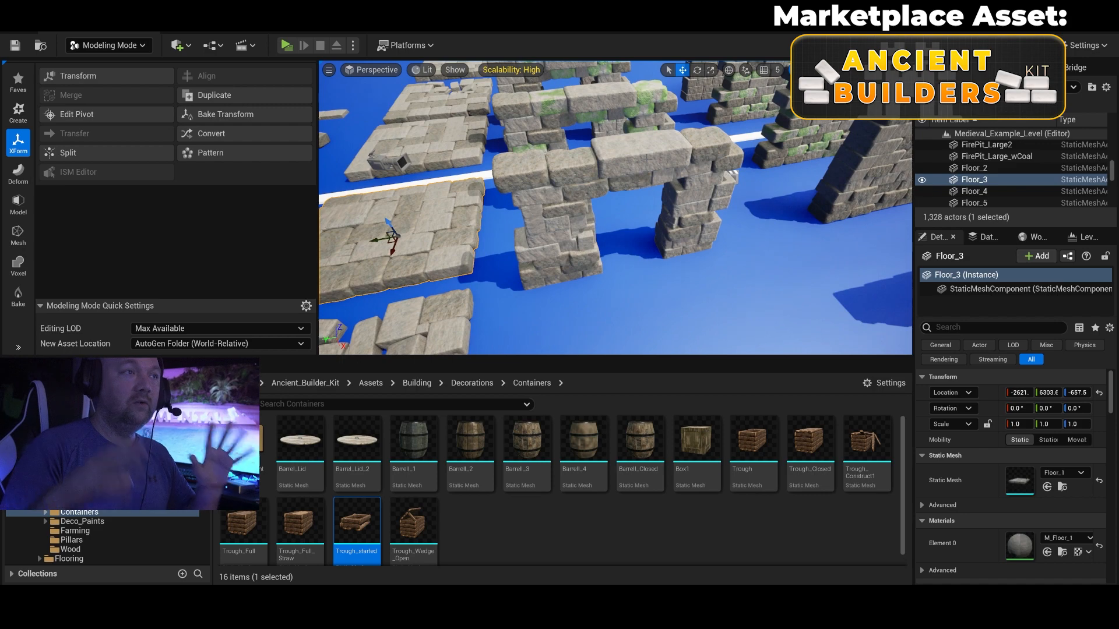
key(d)
right_drag(648, 158, 716, 102)
key(s)
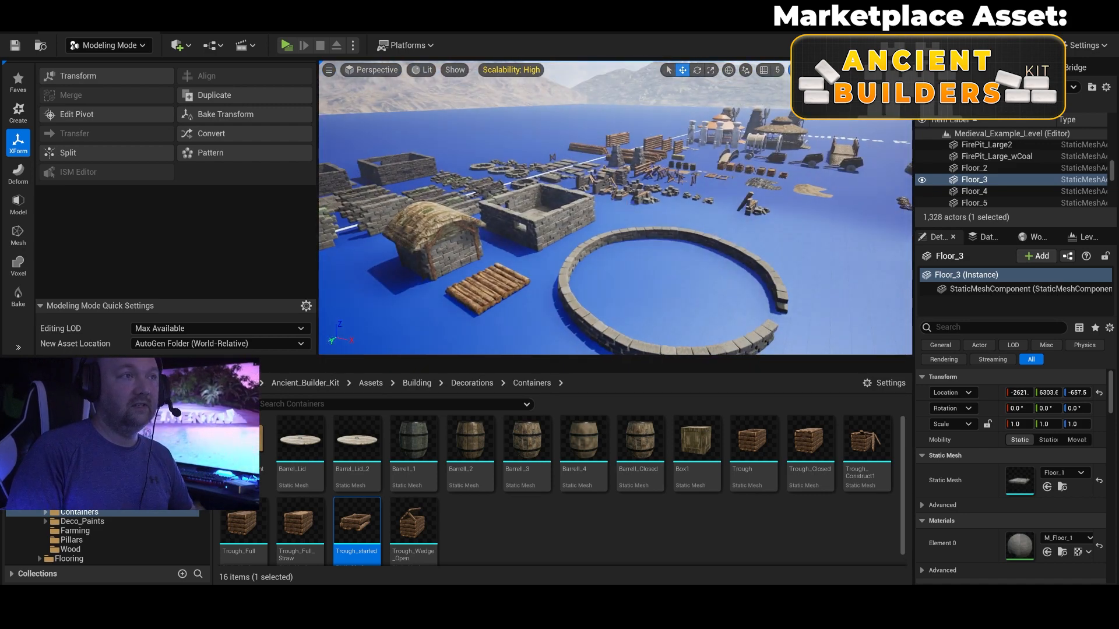
key(w)
key(s)
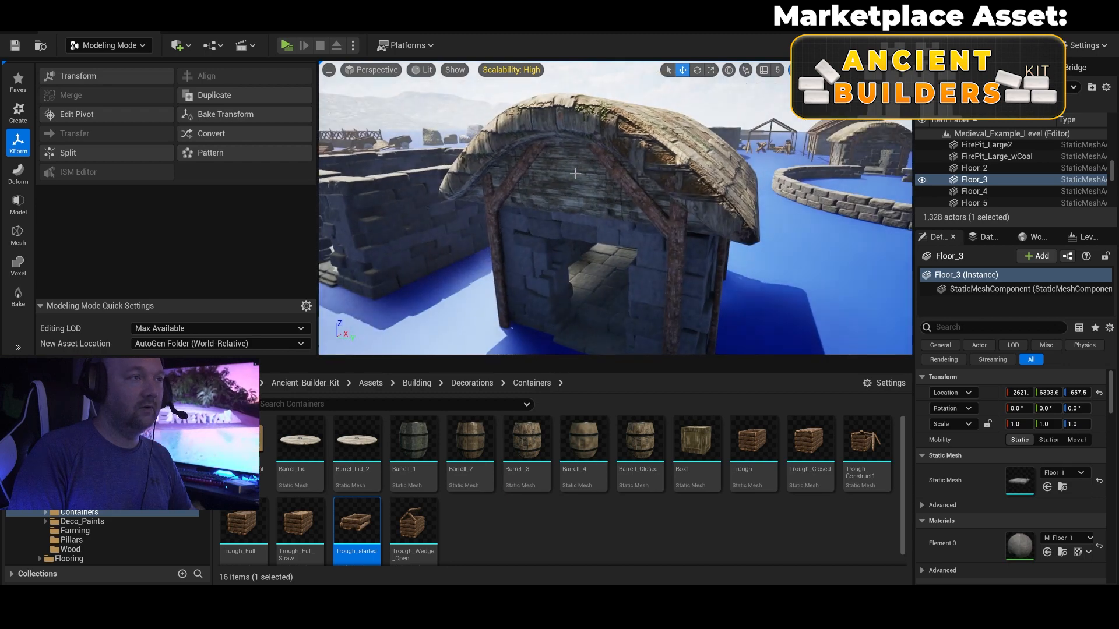
click(575, 174)
key(d)
key(s)
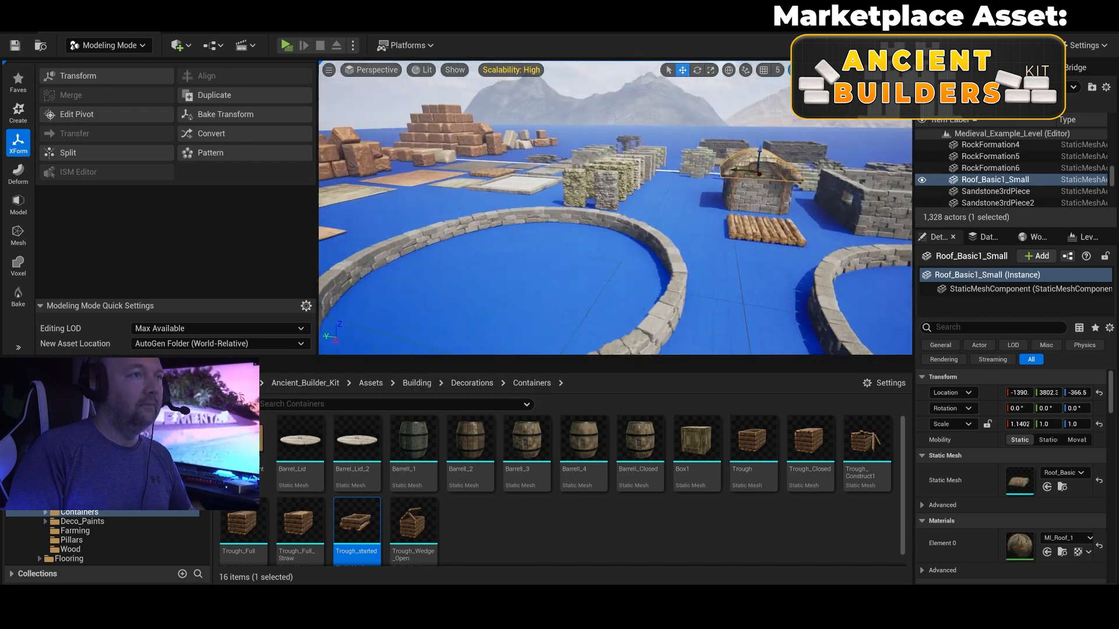
key(s)
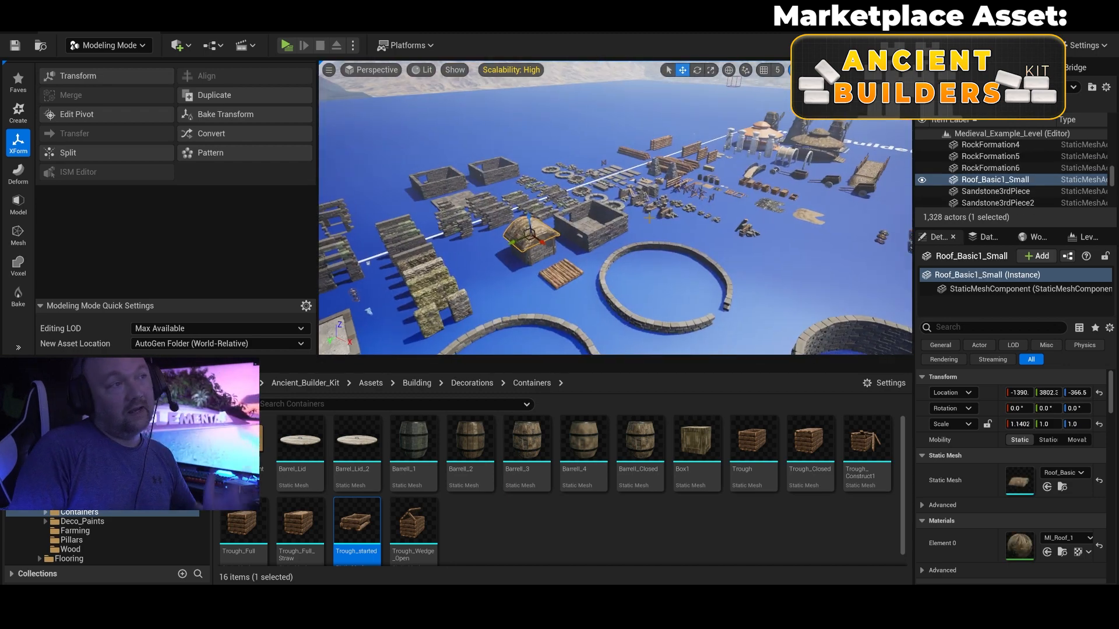